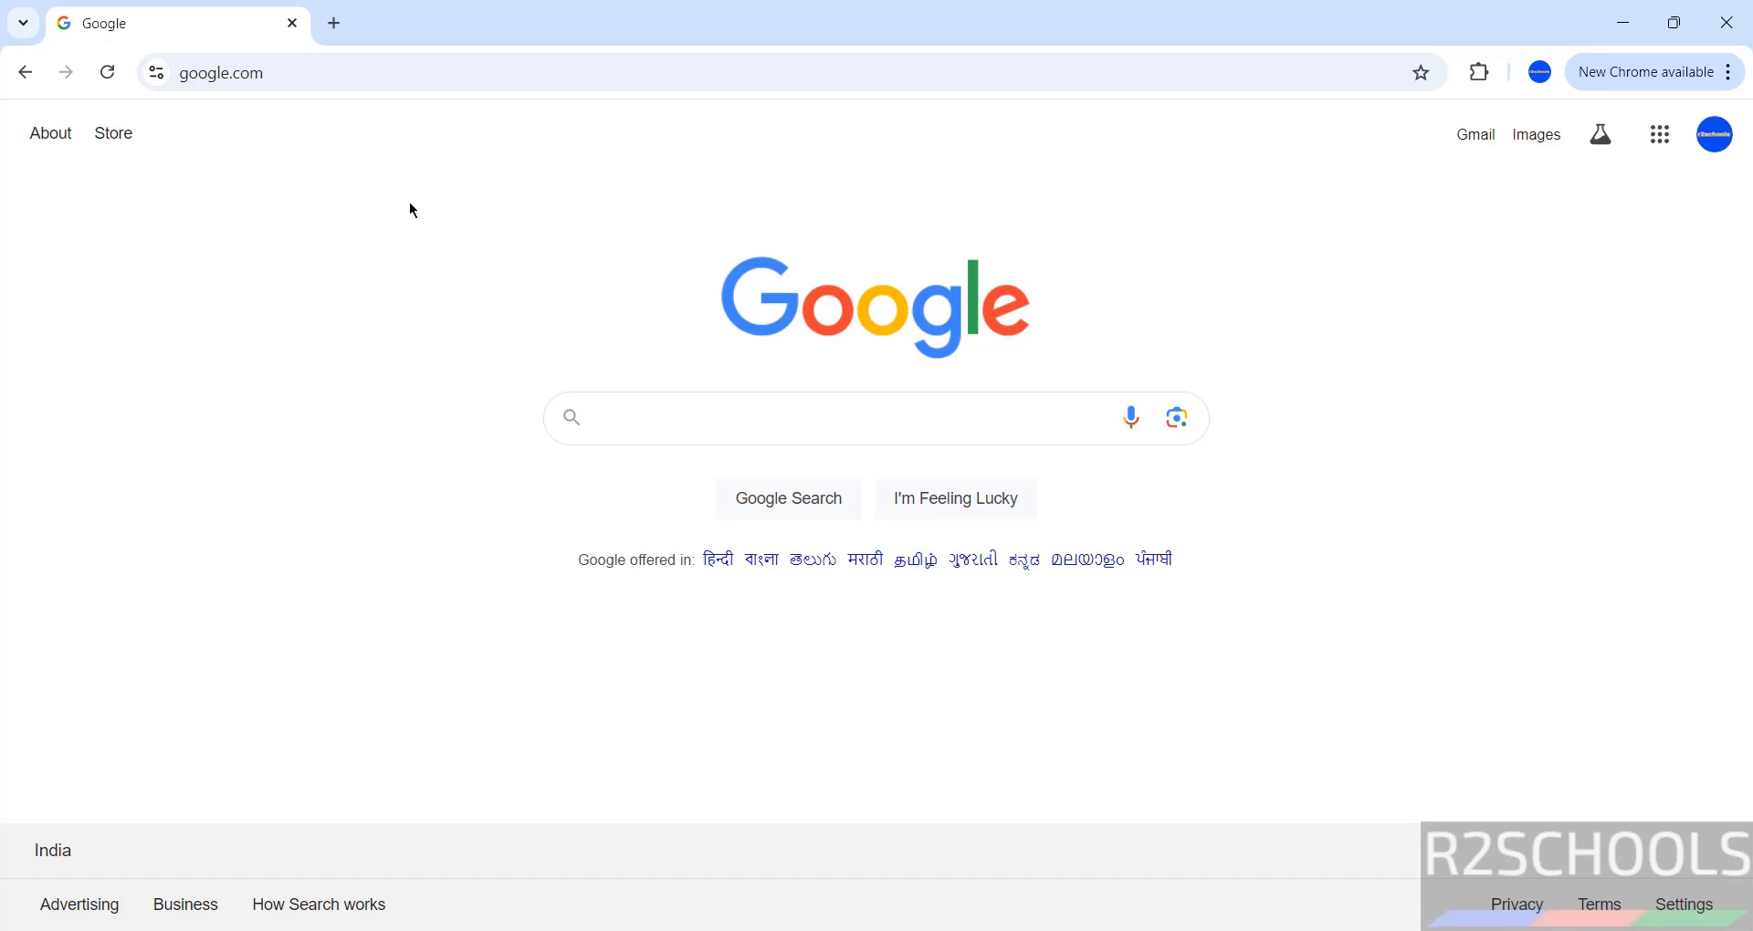
# Navigate to virtualbox.org from the Chrome address bar
pyautogui.click(438, 72)
pyautogui.write('vi')
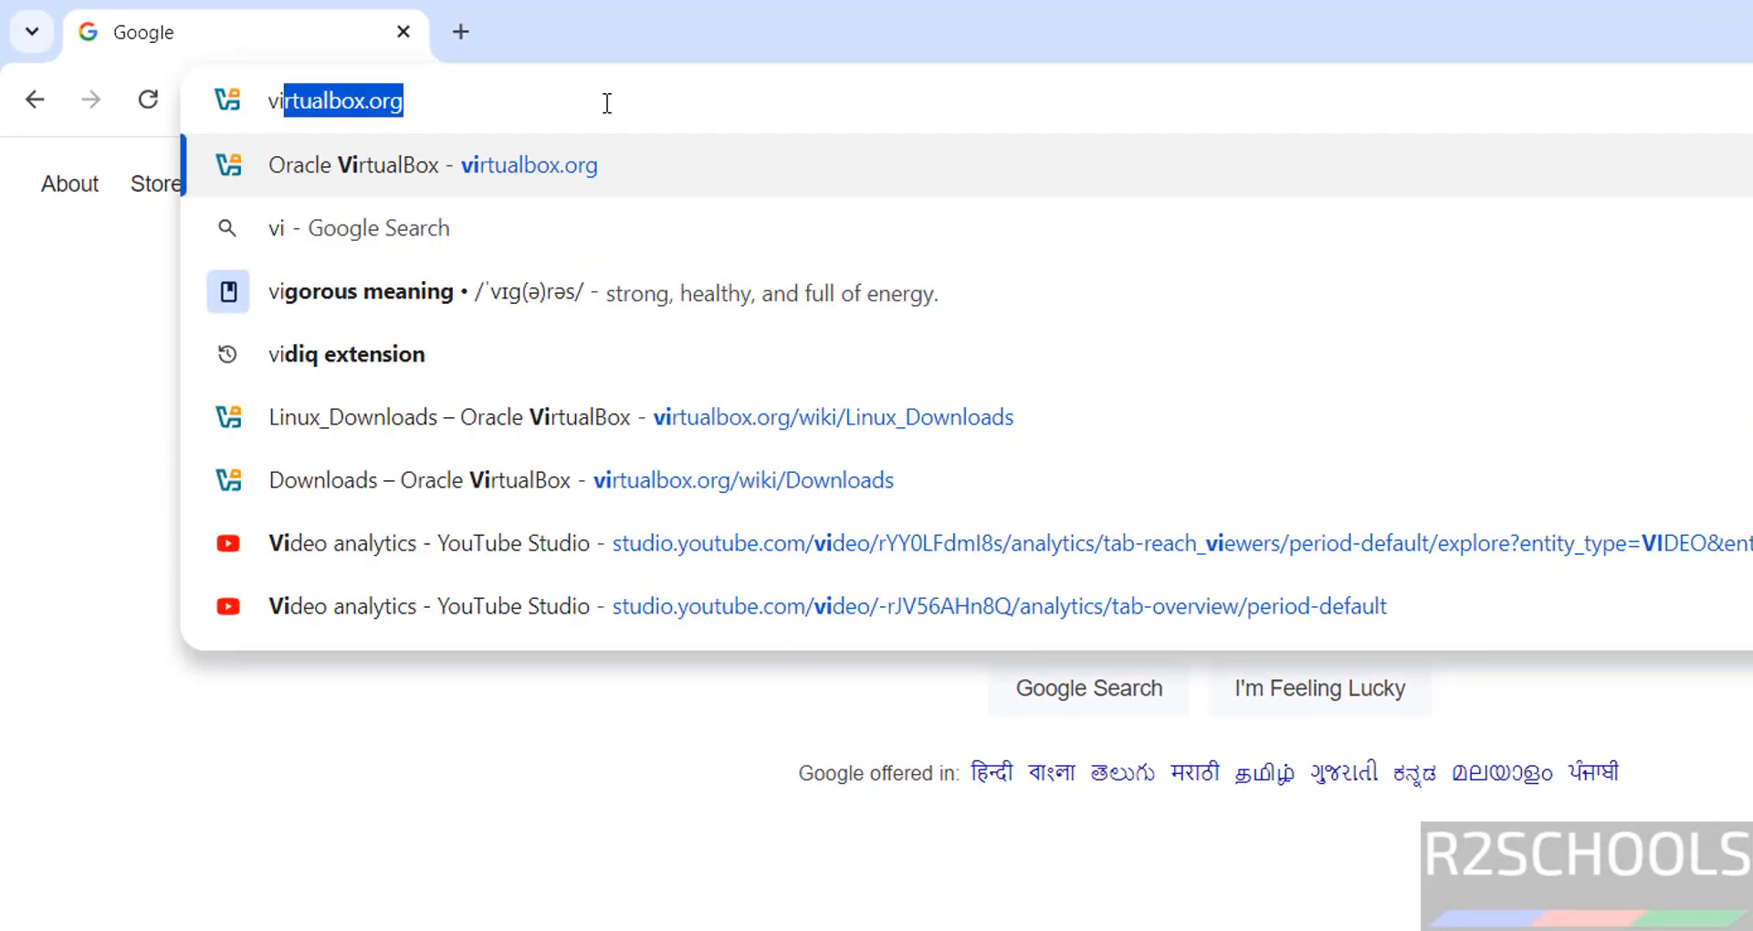
pyautogui.write('rtualbox.org')
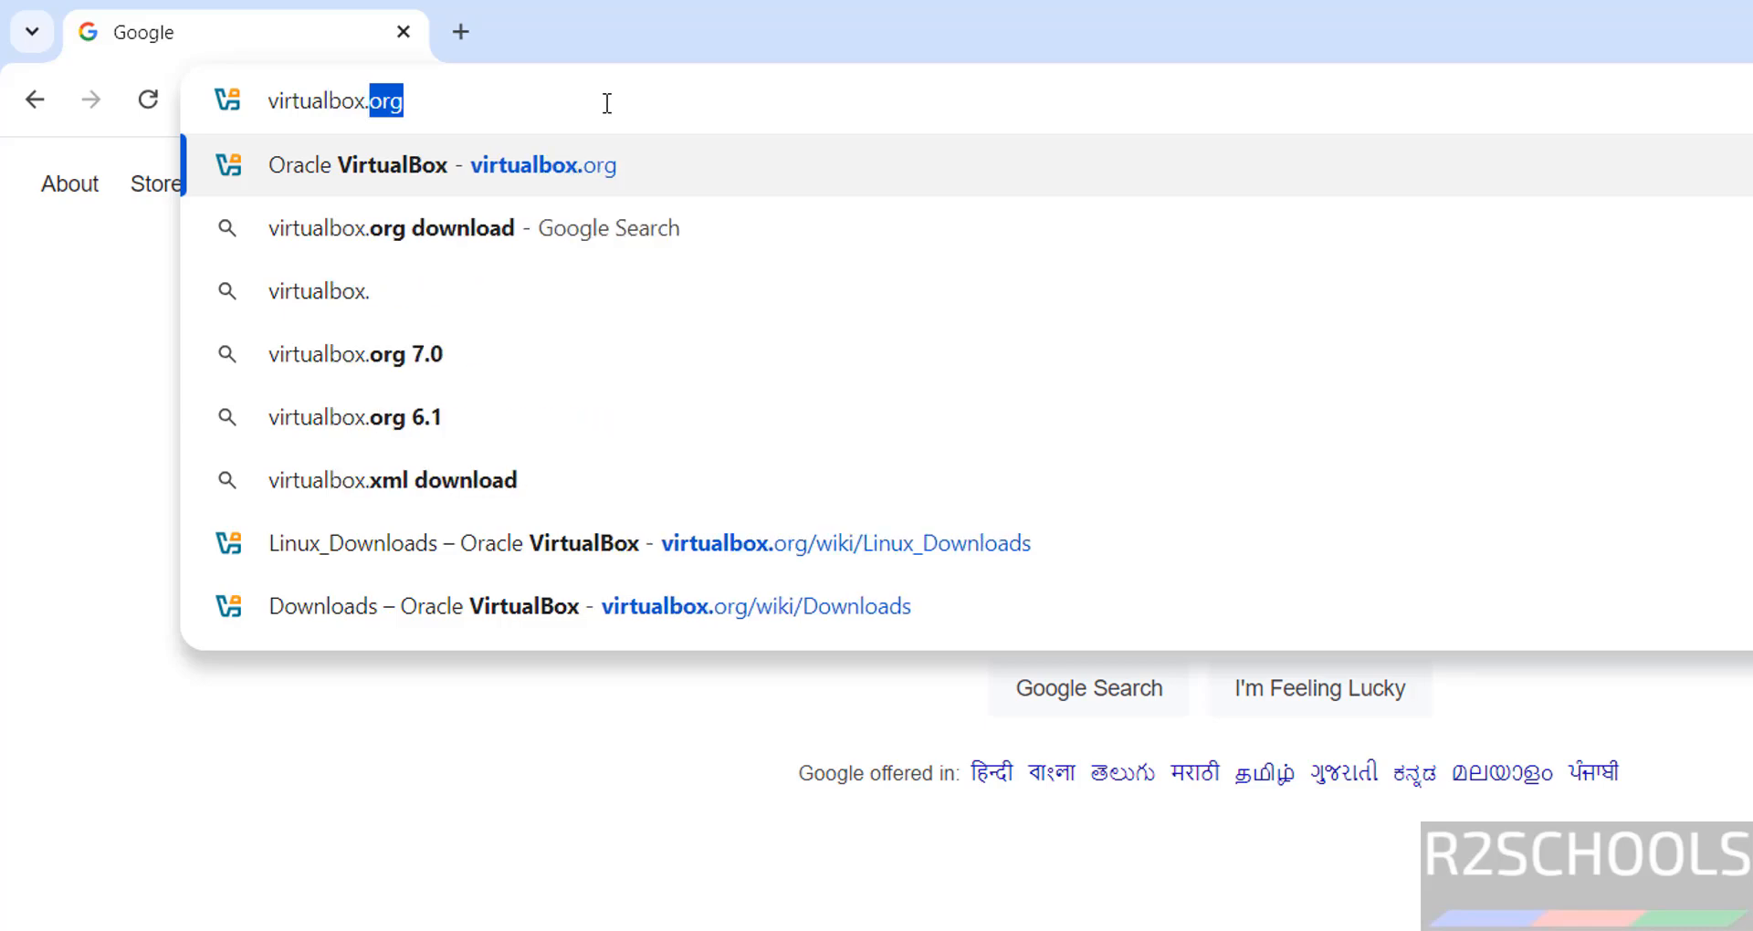
pyautogui.press('Return')
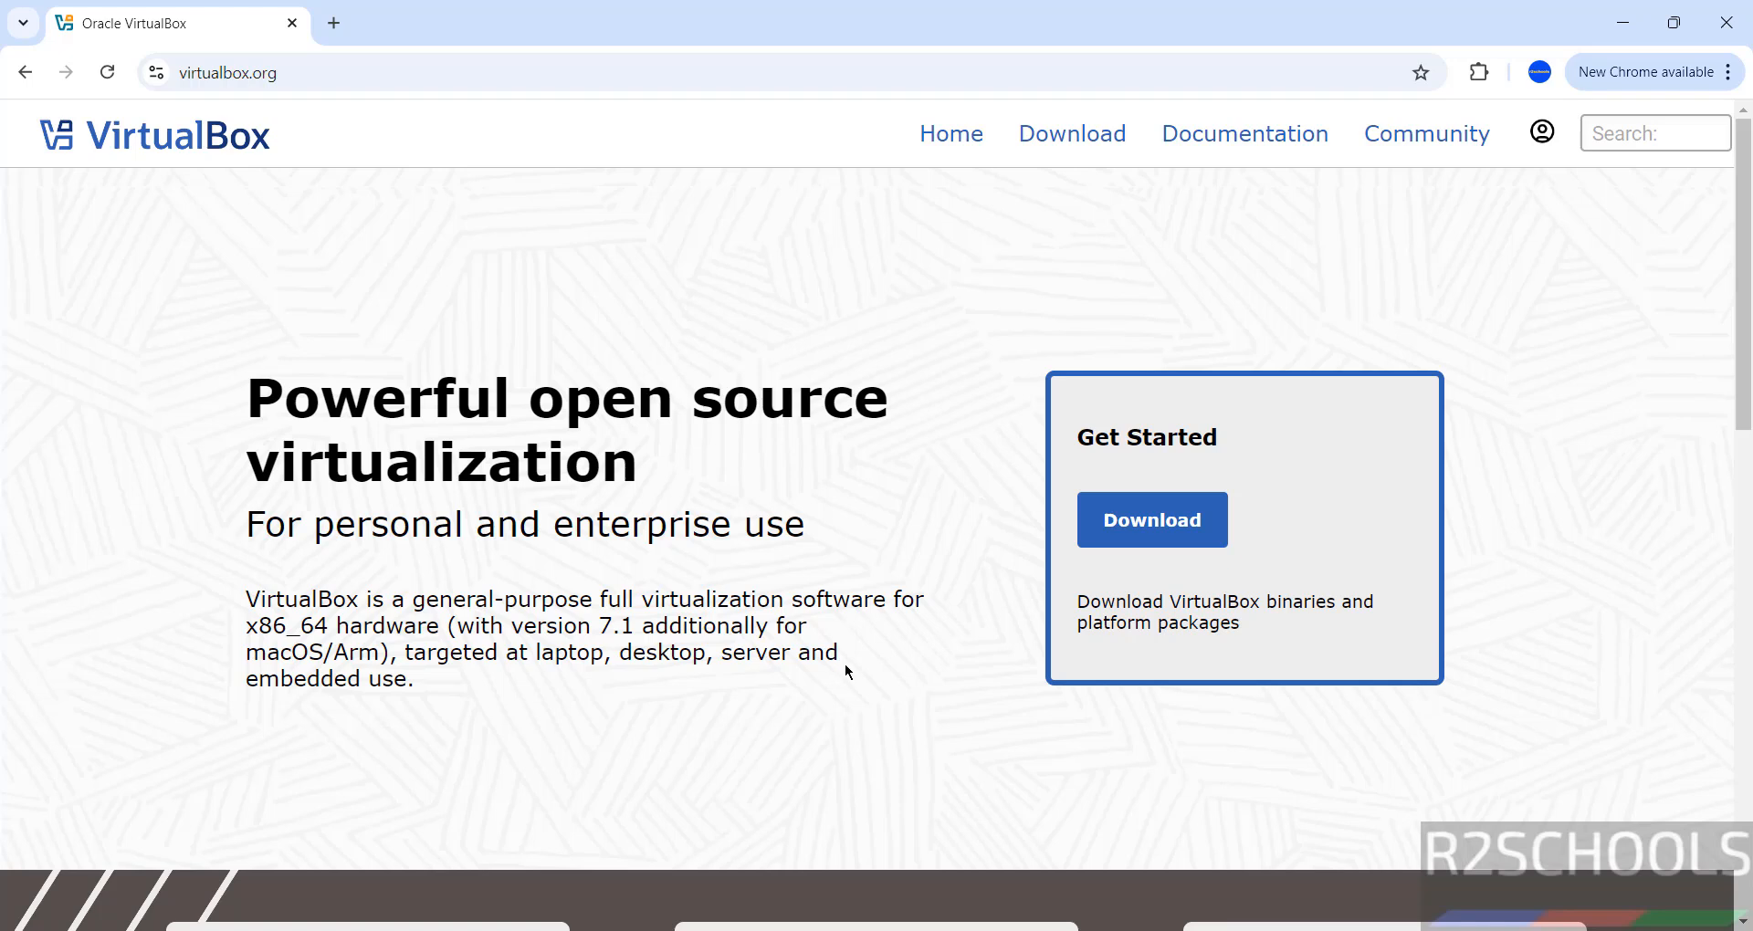
# Download the VirtualBox 7.1.4 Windows hosts installer and show Chrome's download history
pyautogui.click(1070, 133)
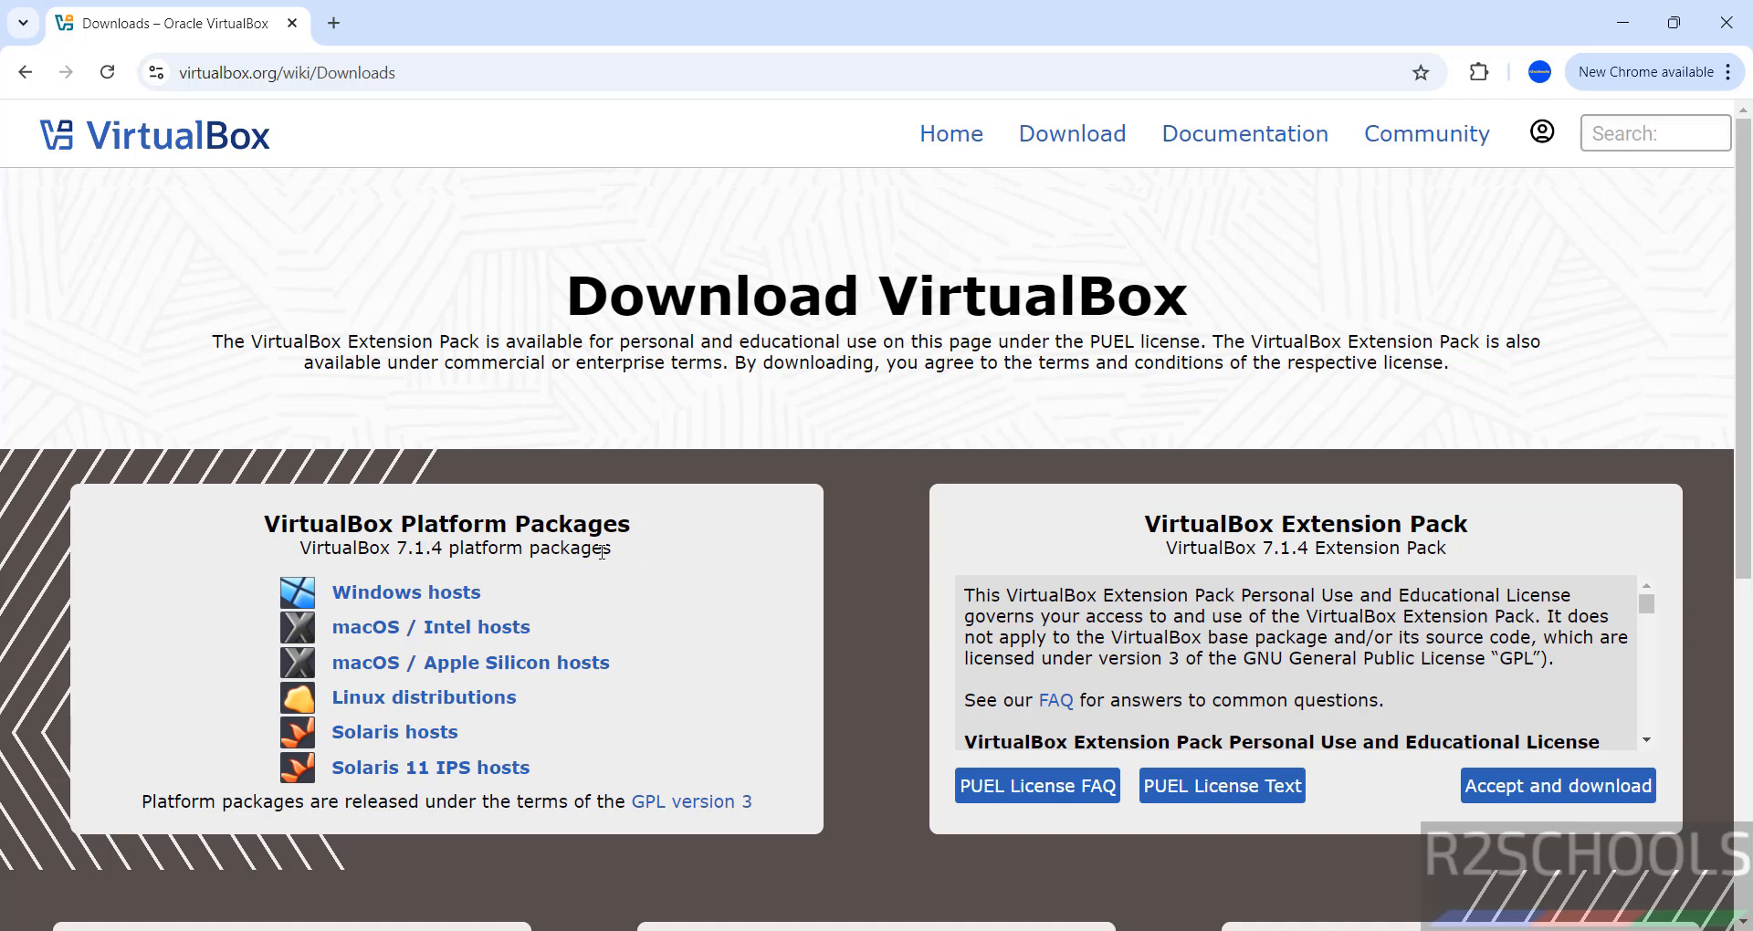
pyautogui.click(405, 592)
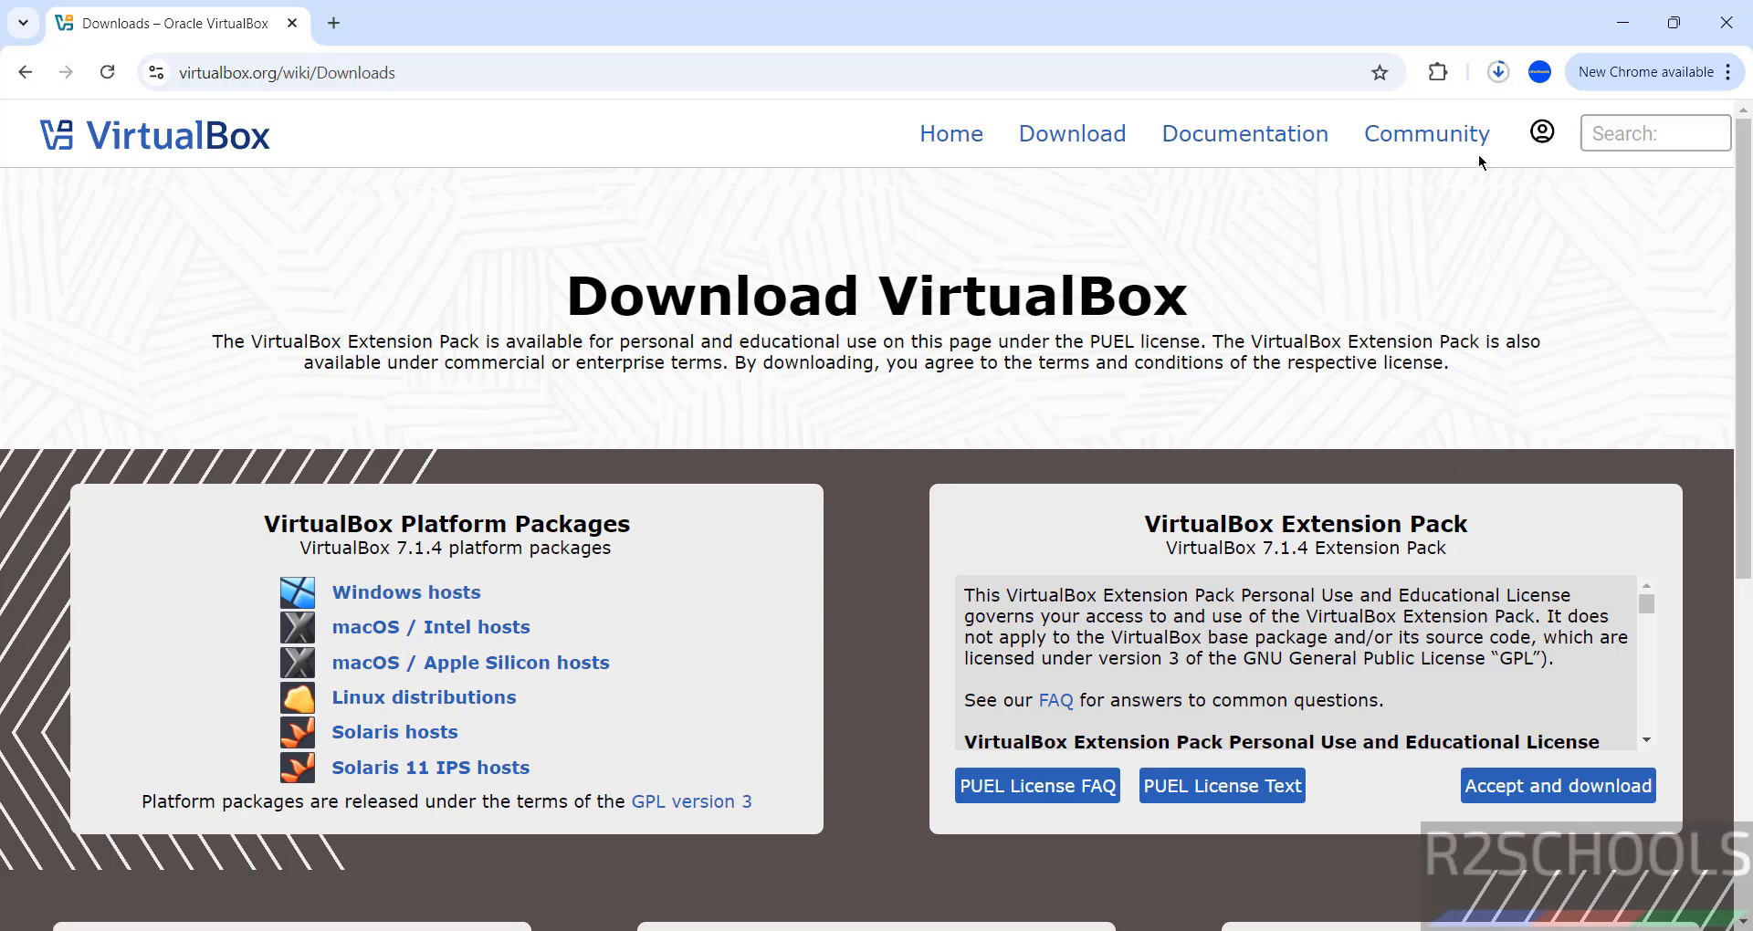
pyautogui.hotkey('ctrl', 'j')
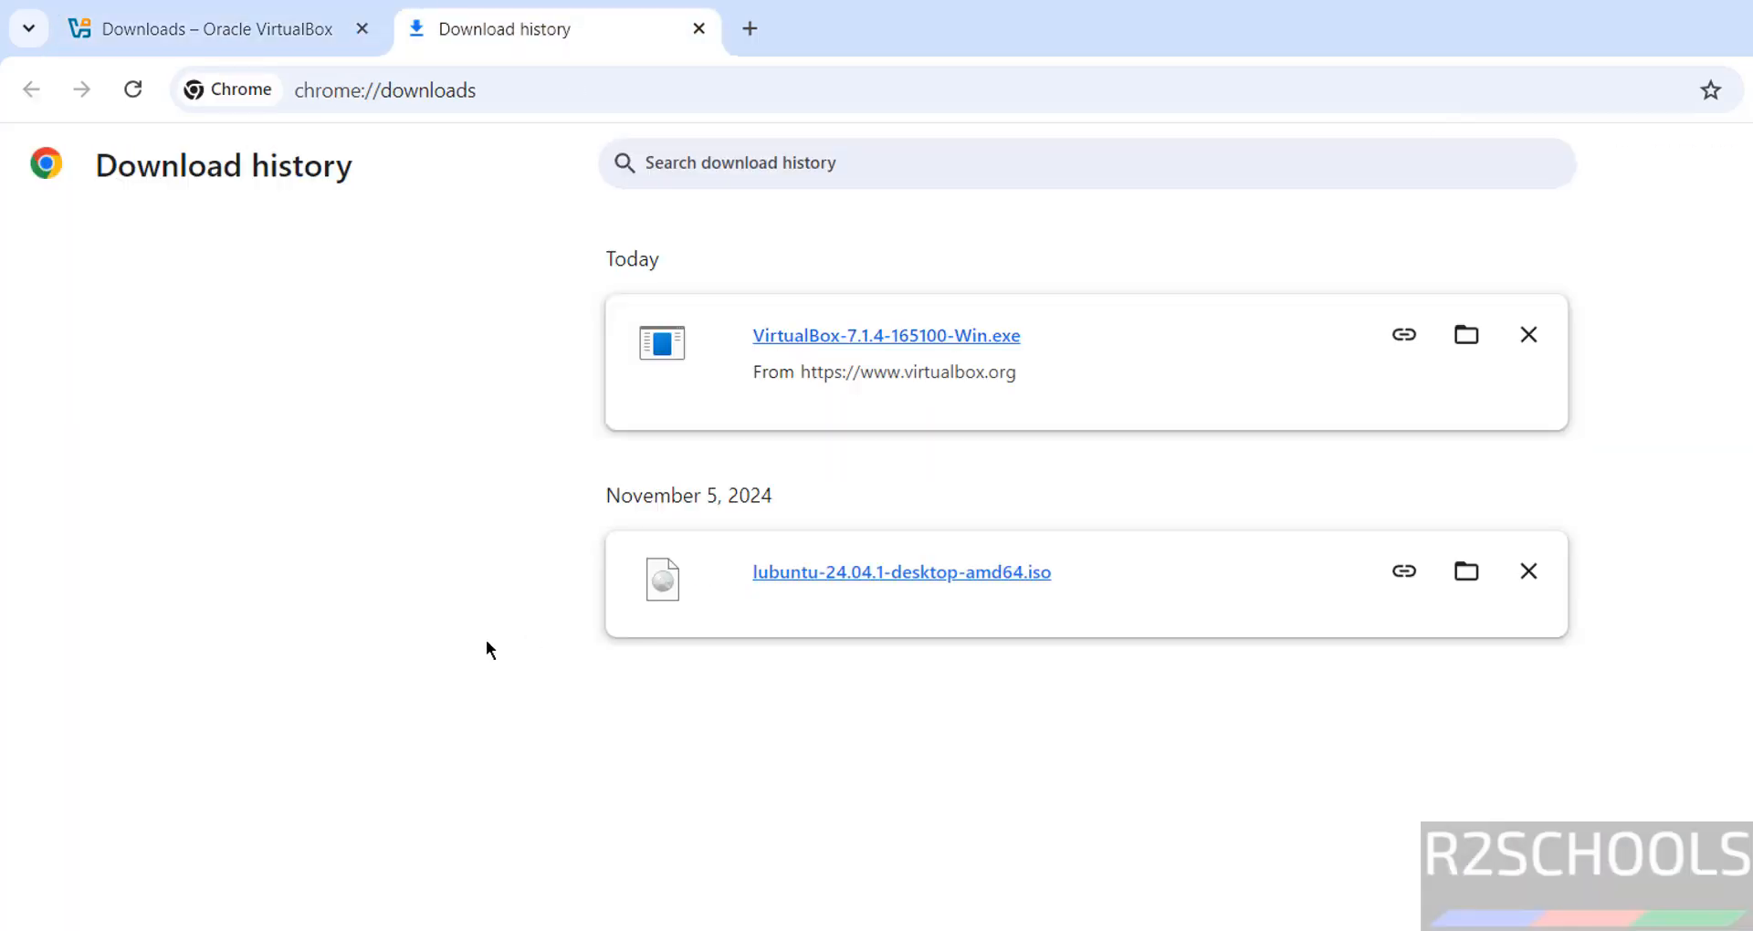
# Launch the VirtualBox 7.1.4 installer, accept the license and keep the default features
pyautogui.click(836, 344)
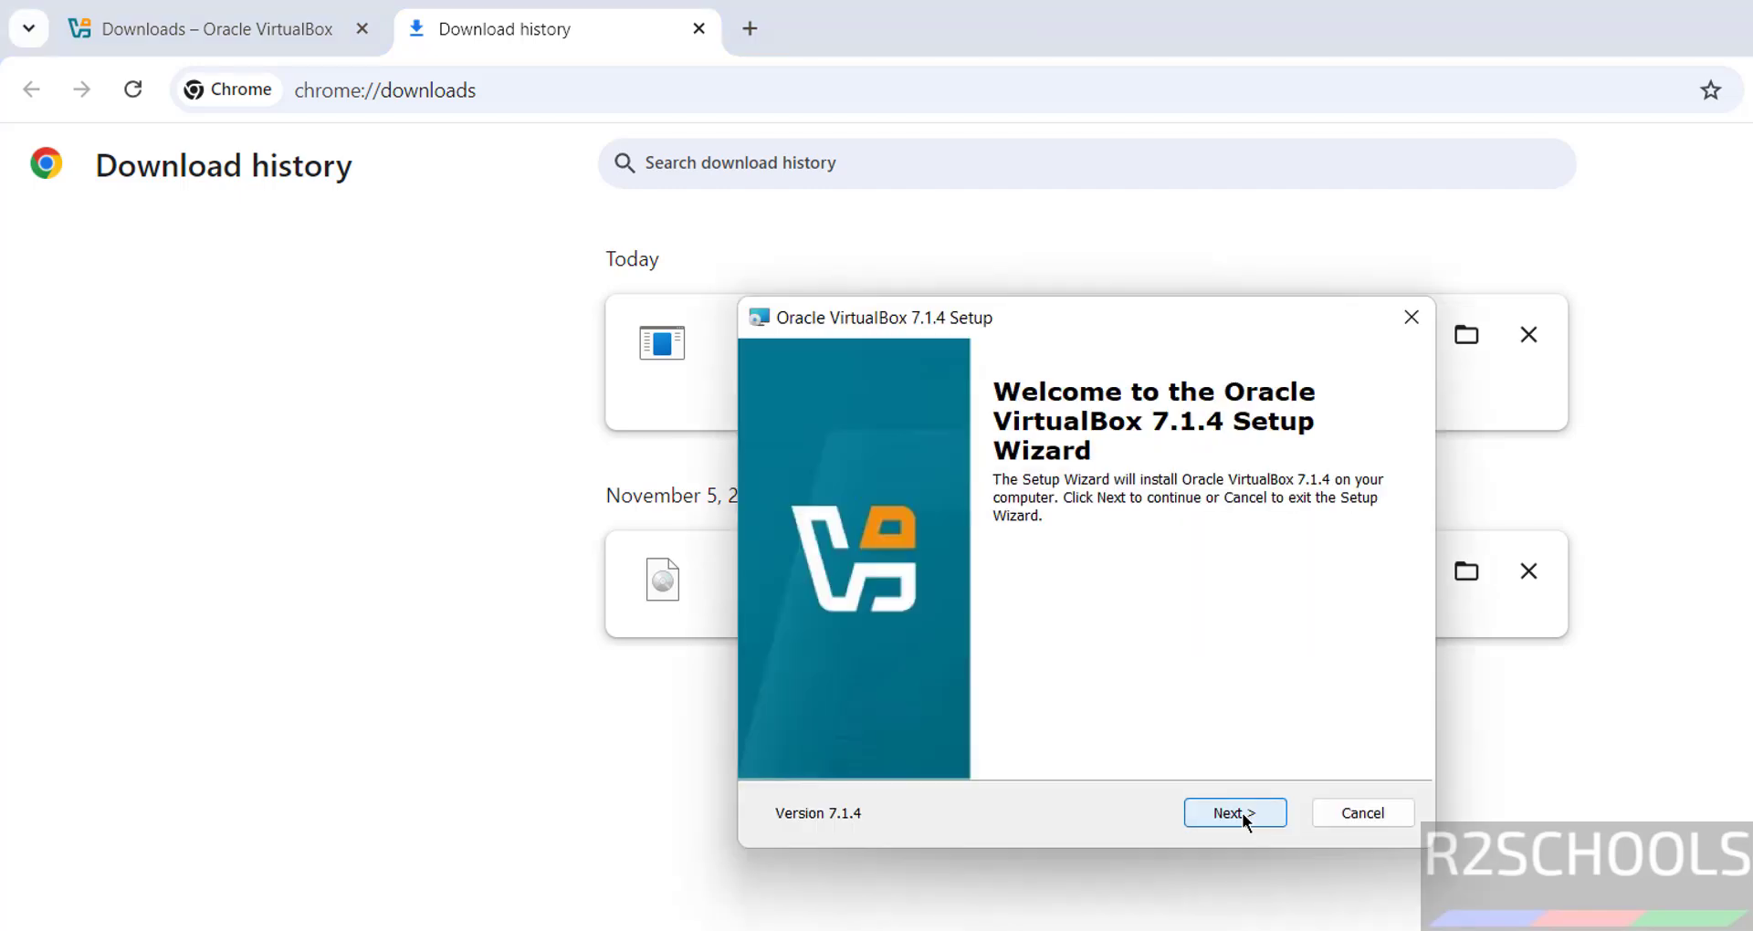
pyautogui.click(1246, 818)
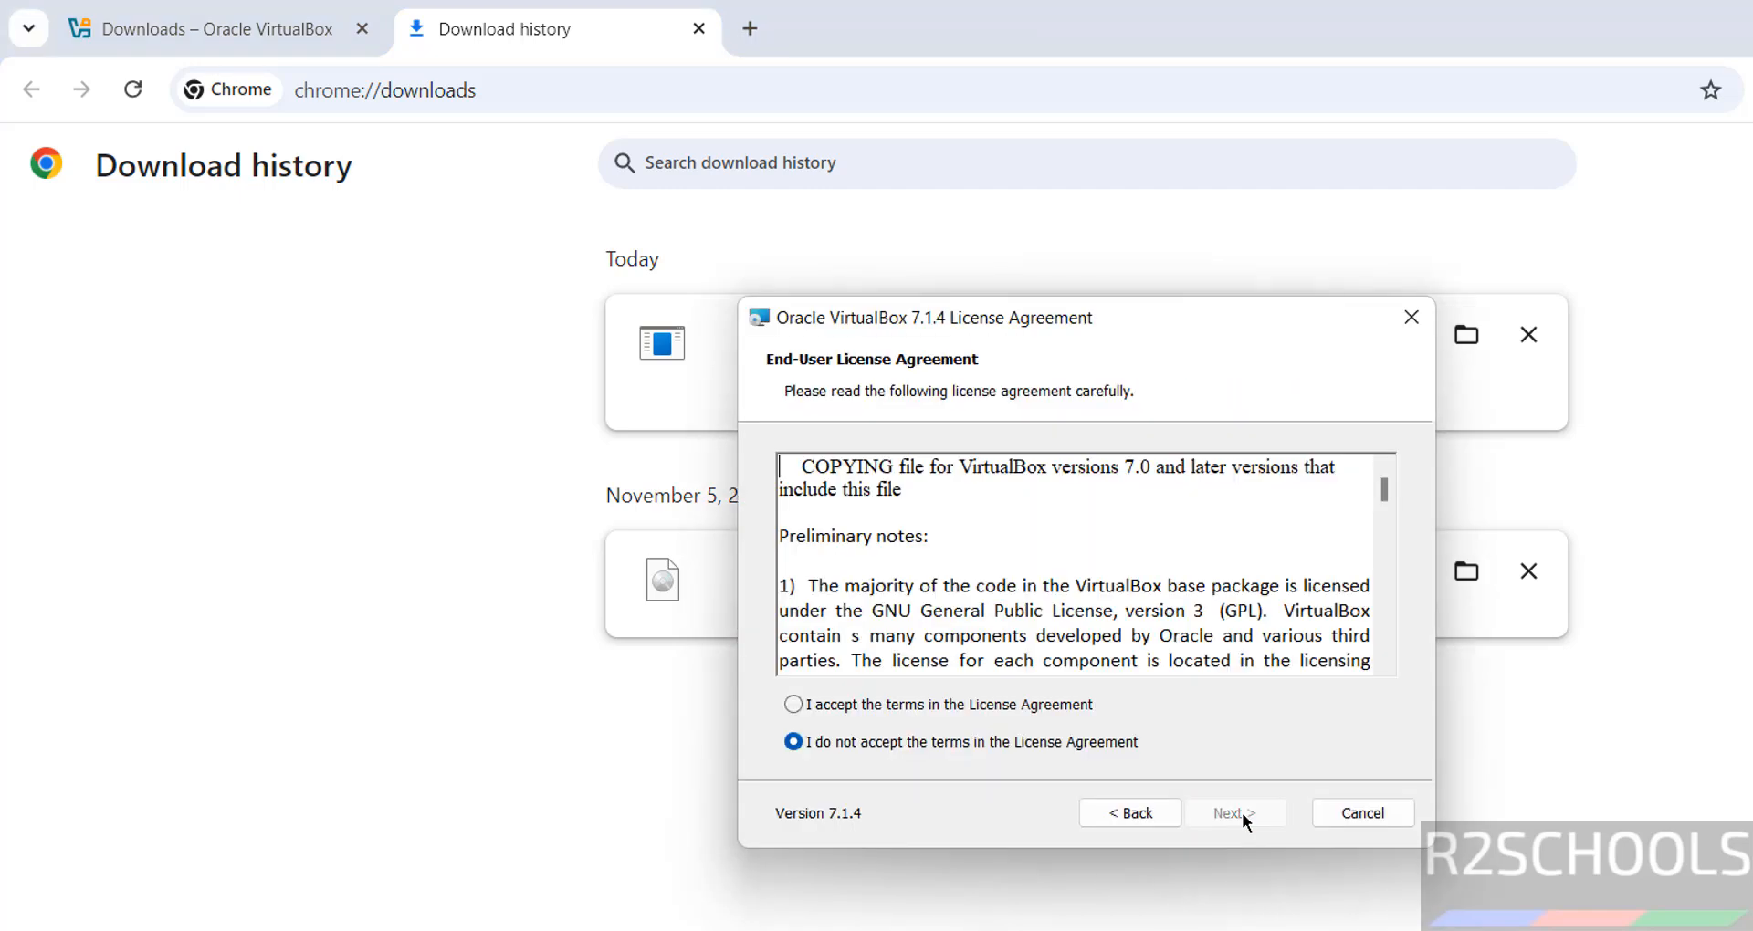
pyautogui.click(894, 667)
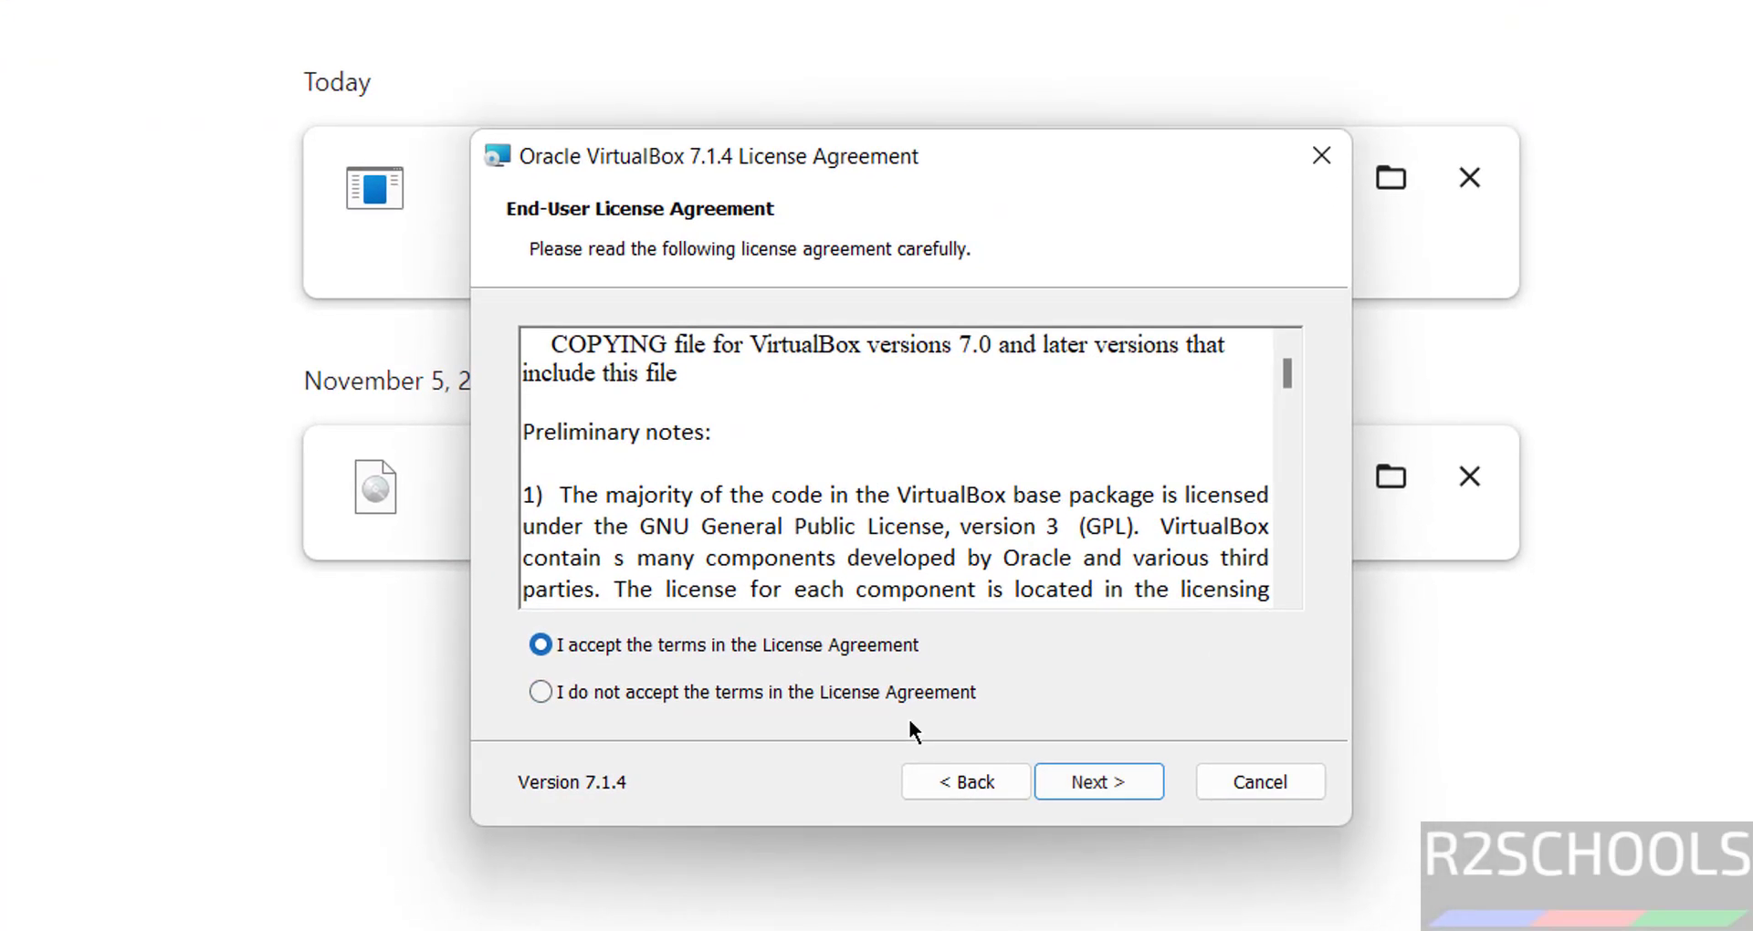
pyautogui.click(1067, 785)
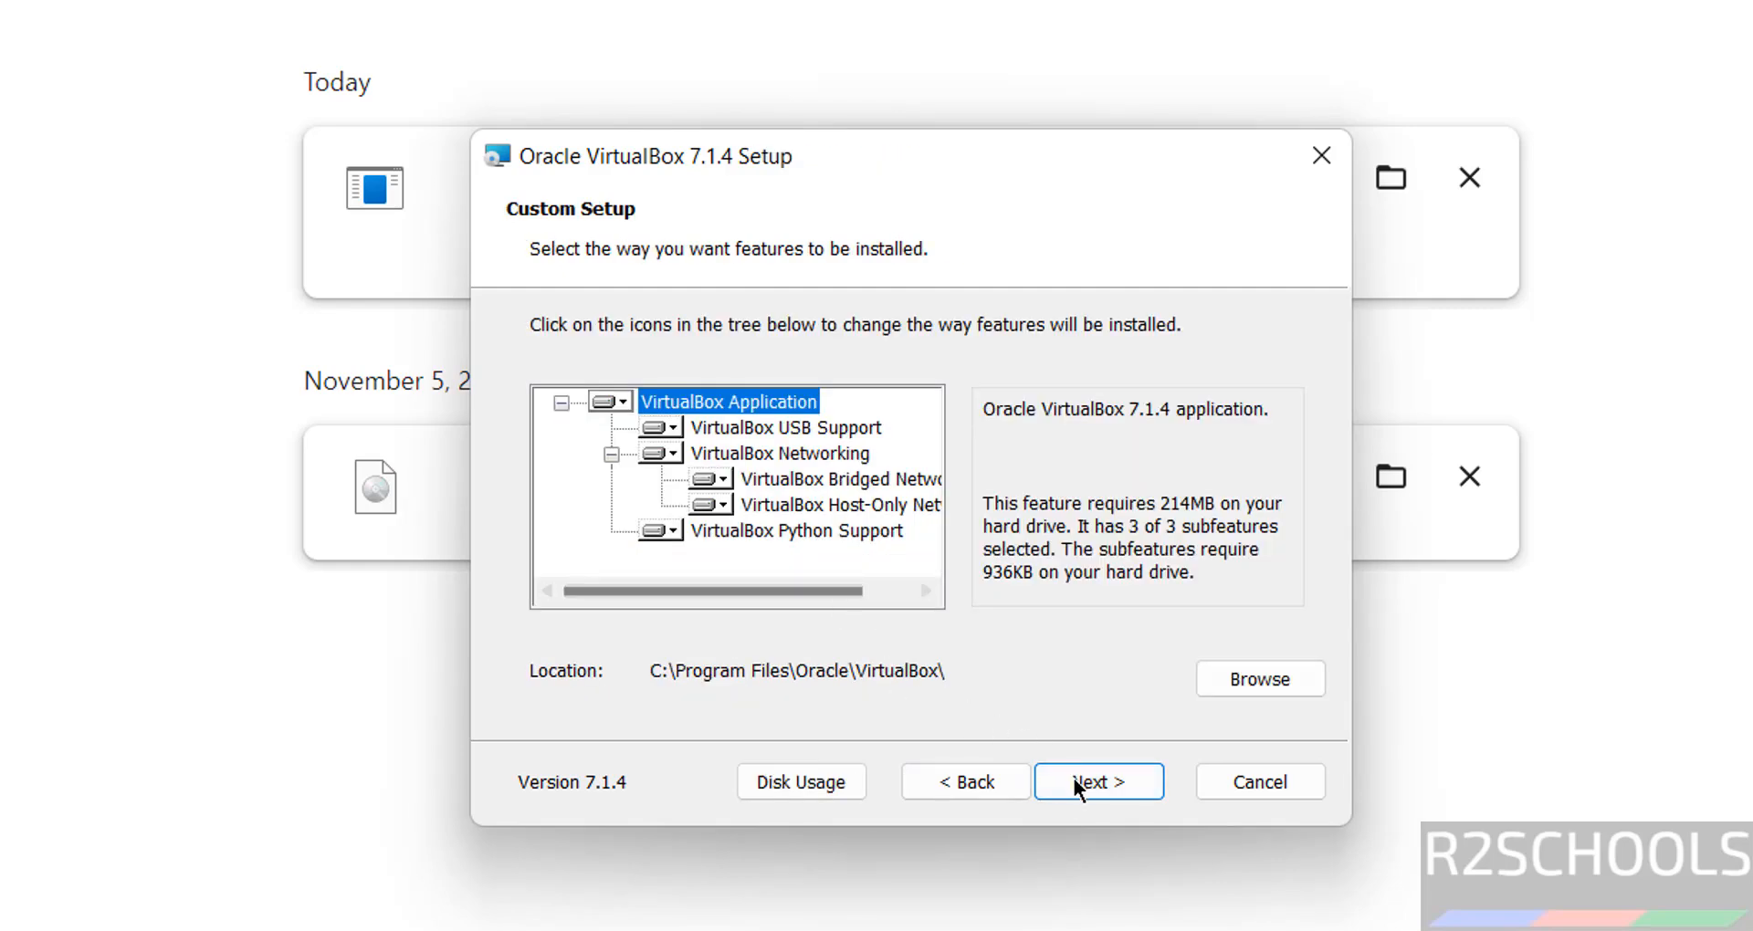
pyautogui.click(1097, 780)
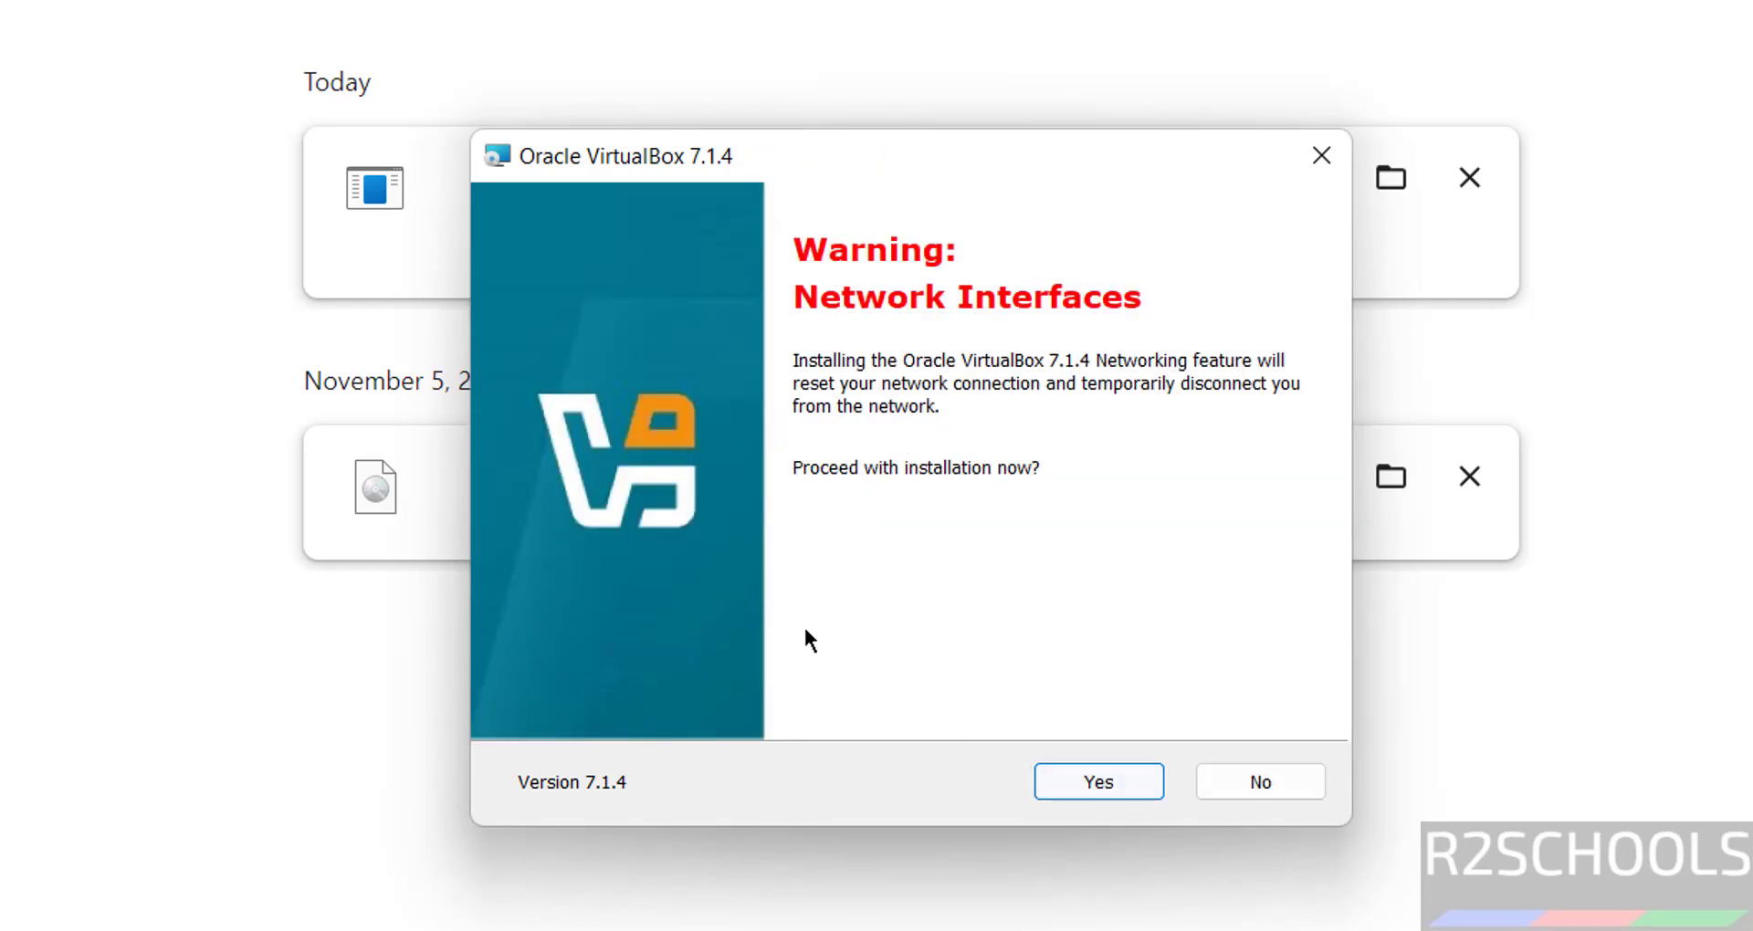
# Accept the network and Python warnings, install VirtualBox 7.1.4 and finish the wizard
pyautogui.click(1097, 783)
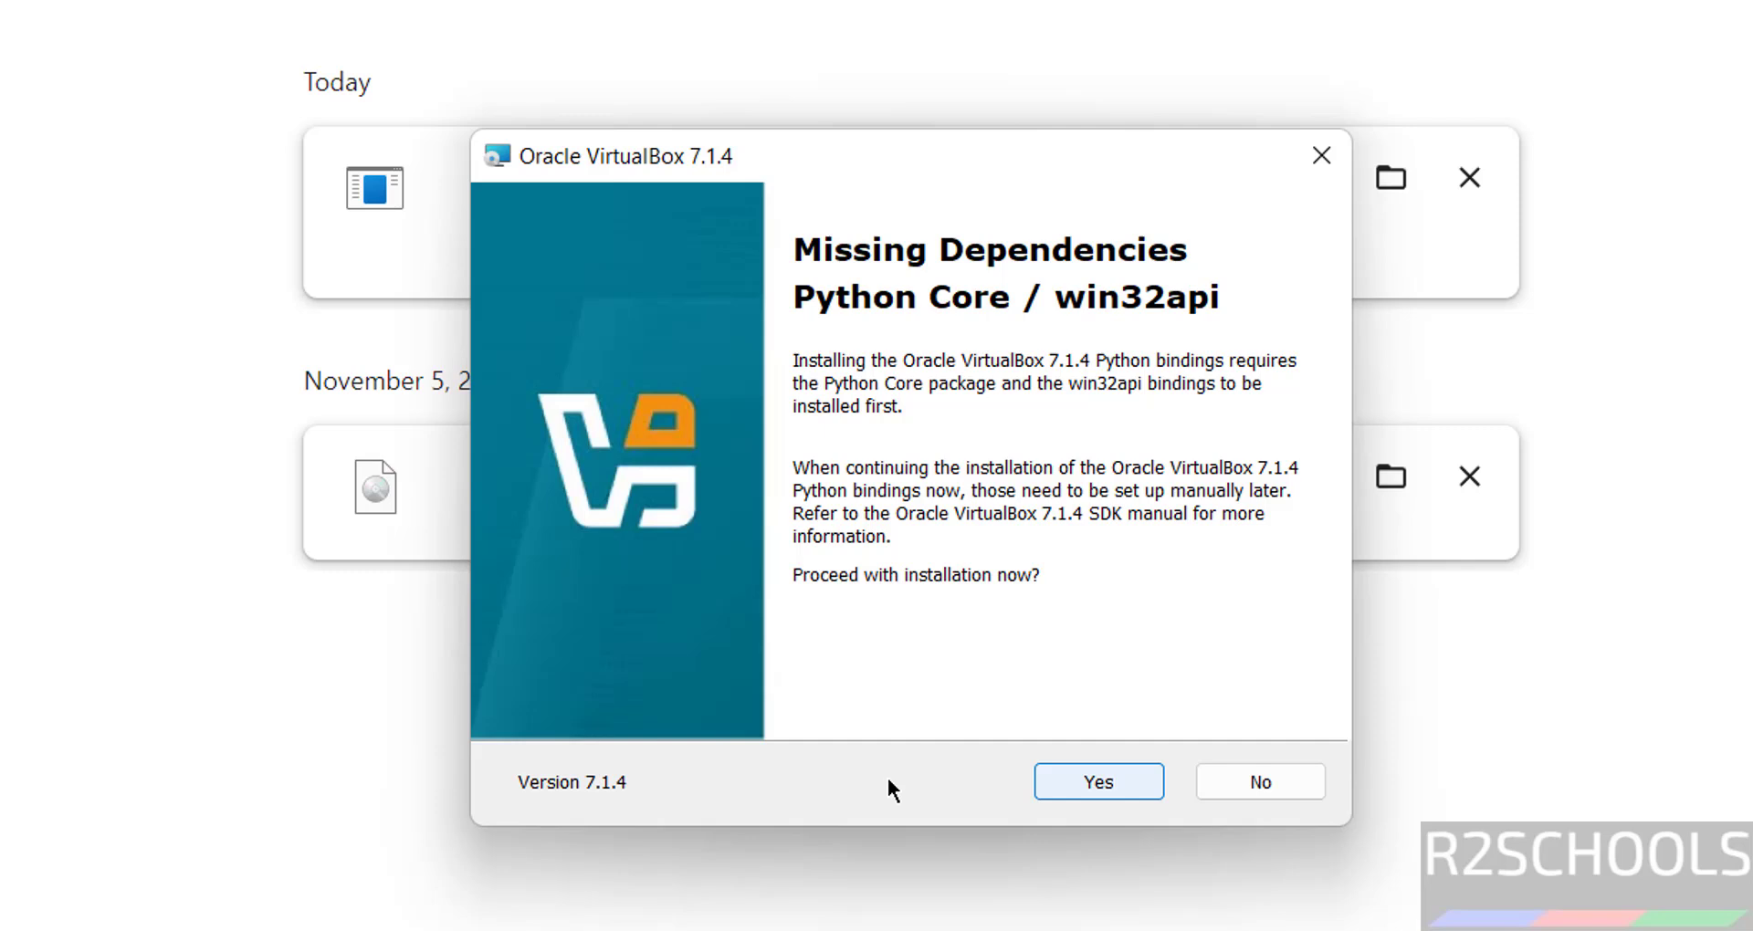
pyautogui.click(1107, 780)
pyautogui.click(1058, 769)
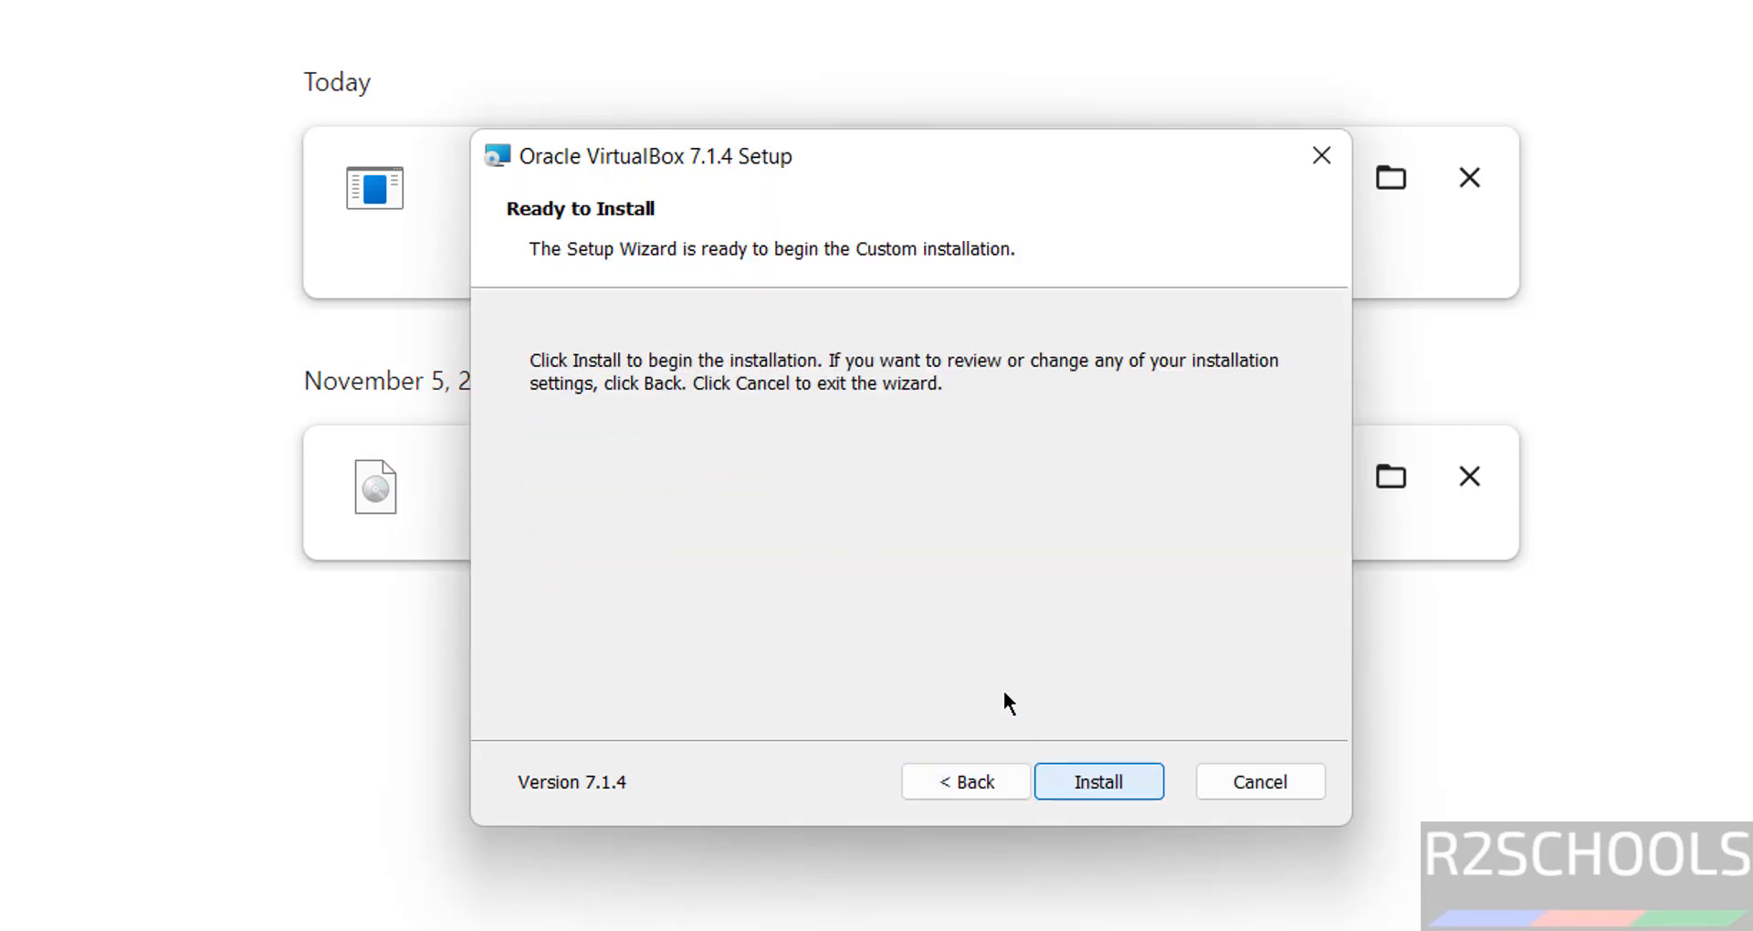
pyautogui.click(1119, 791)
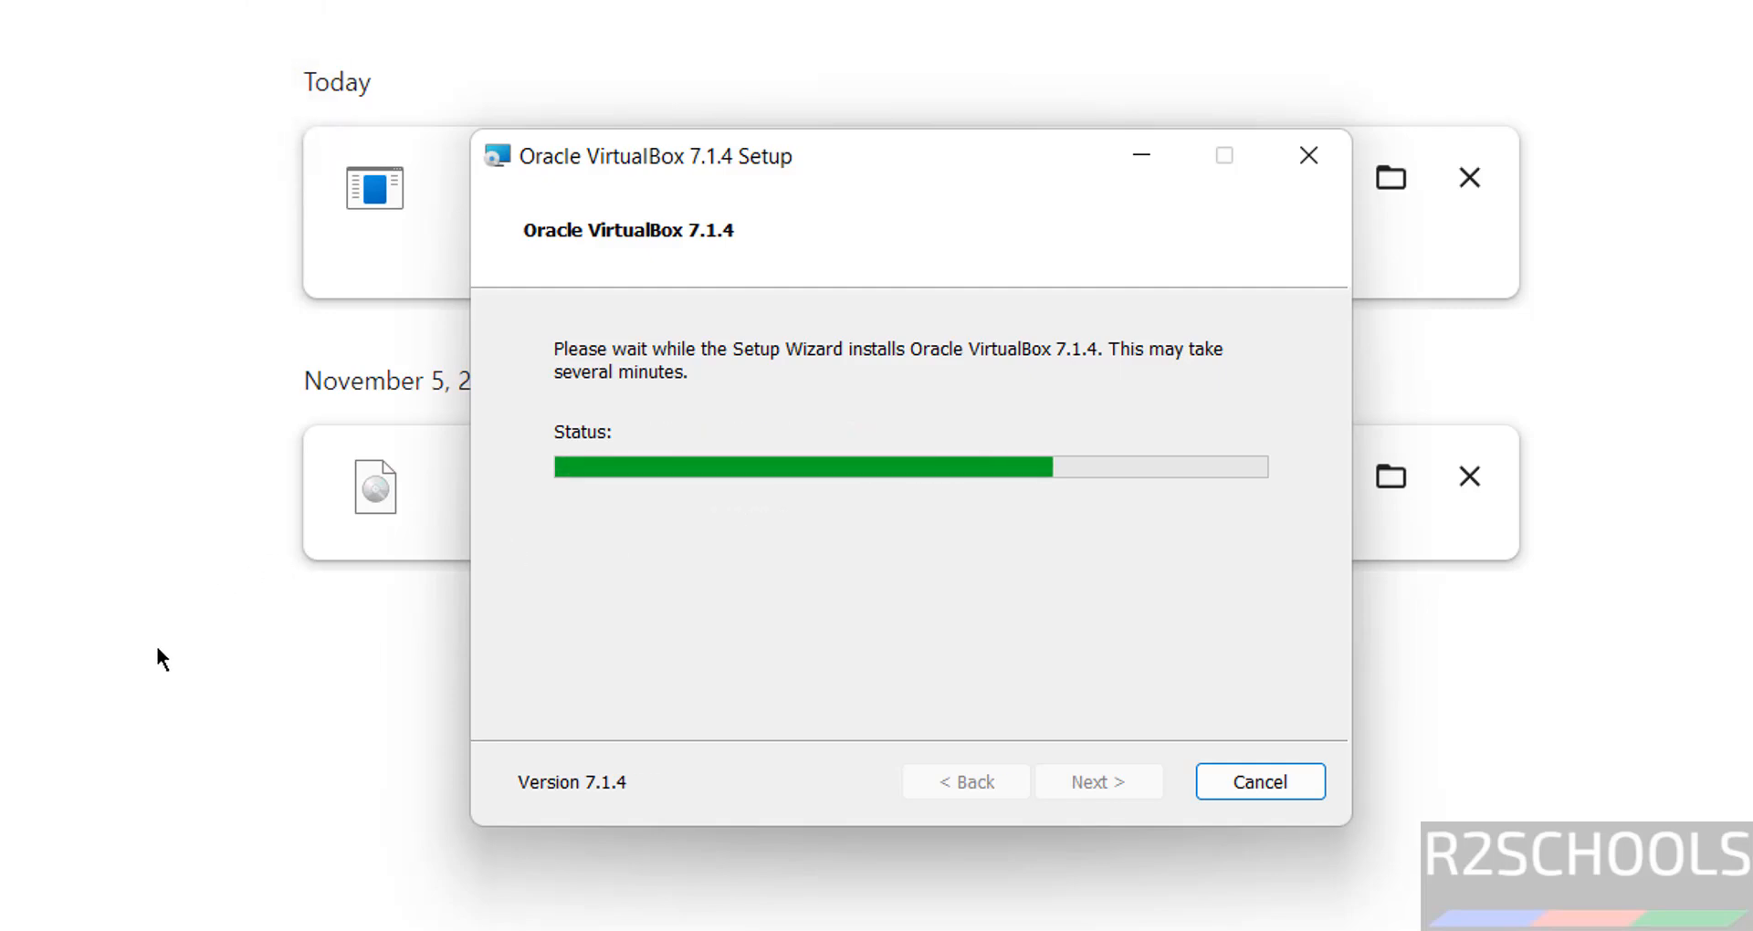
pyautogui.click(1102, 783)
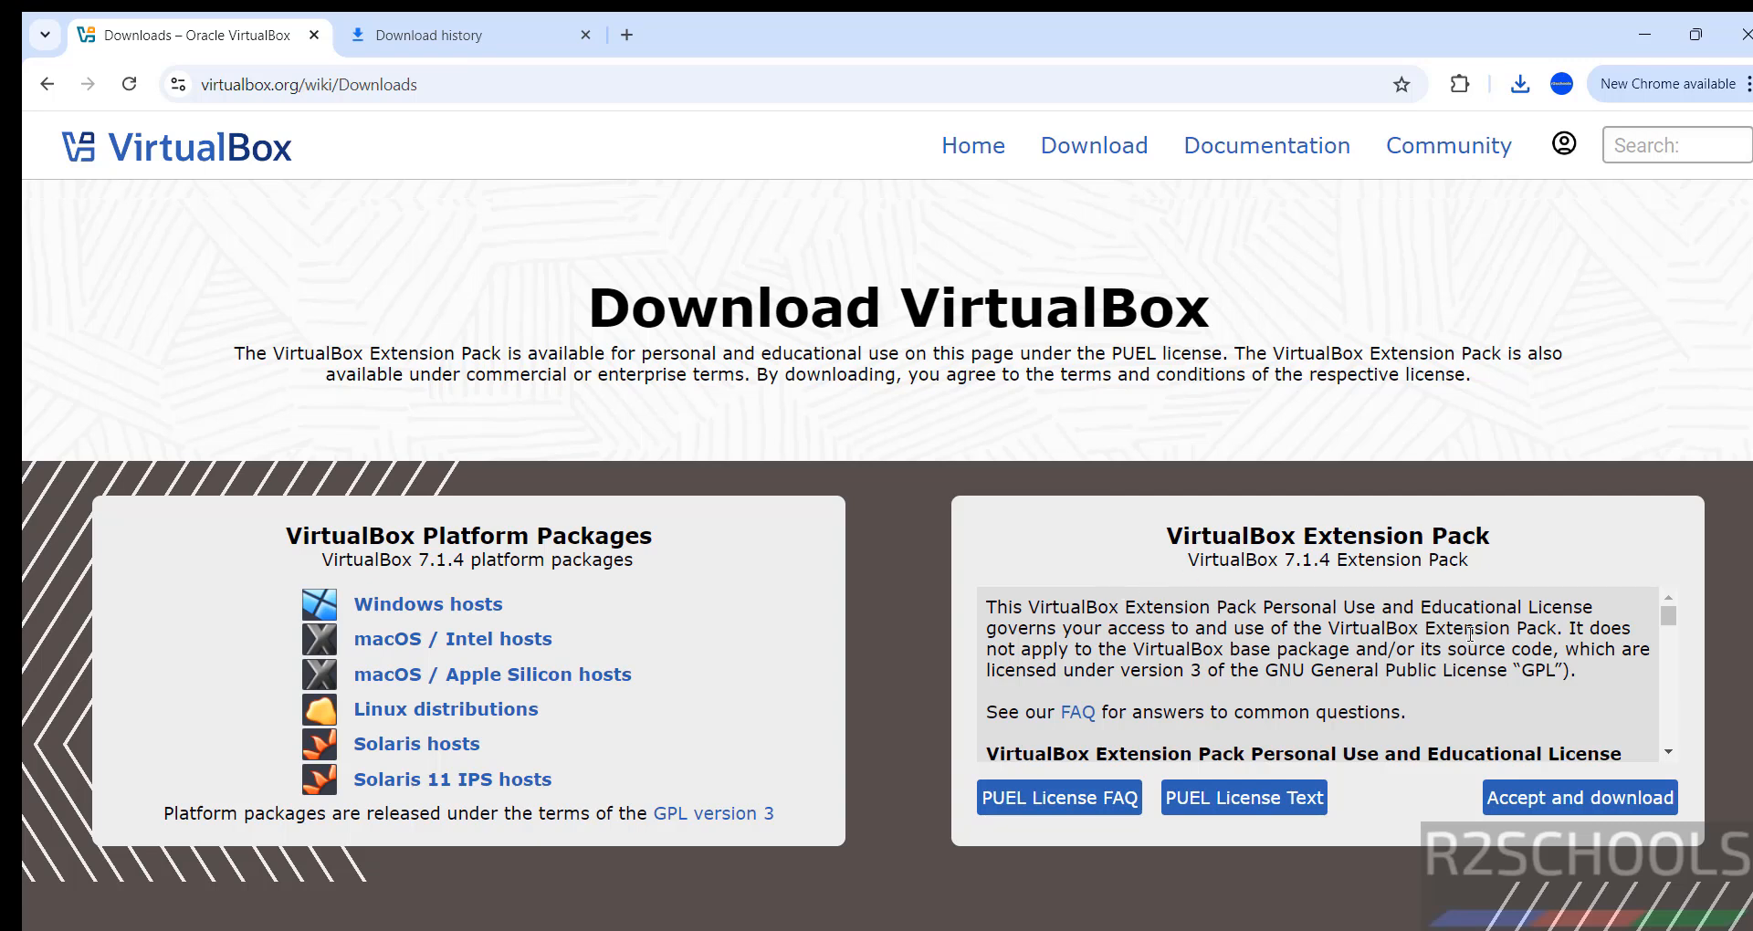
# Download the VirtualBox 7.1.4 Extension Pack and return to the download history
pyautogui.click(1537, 808)
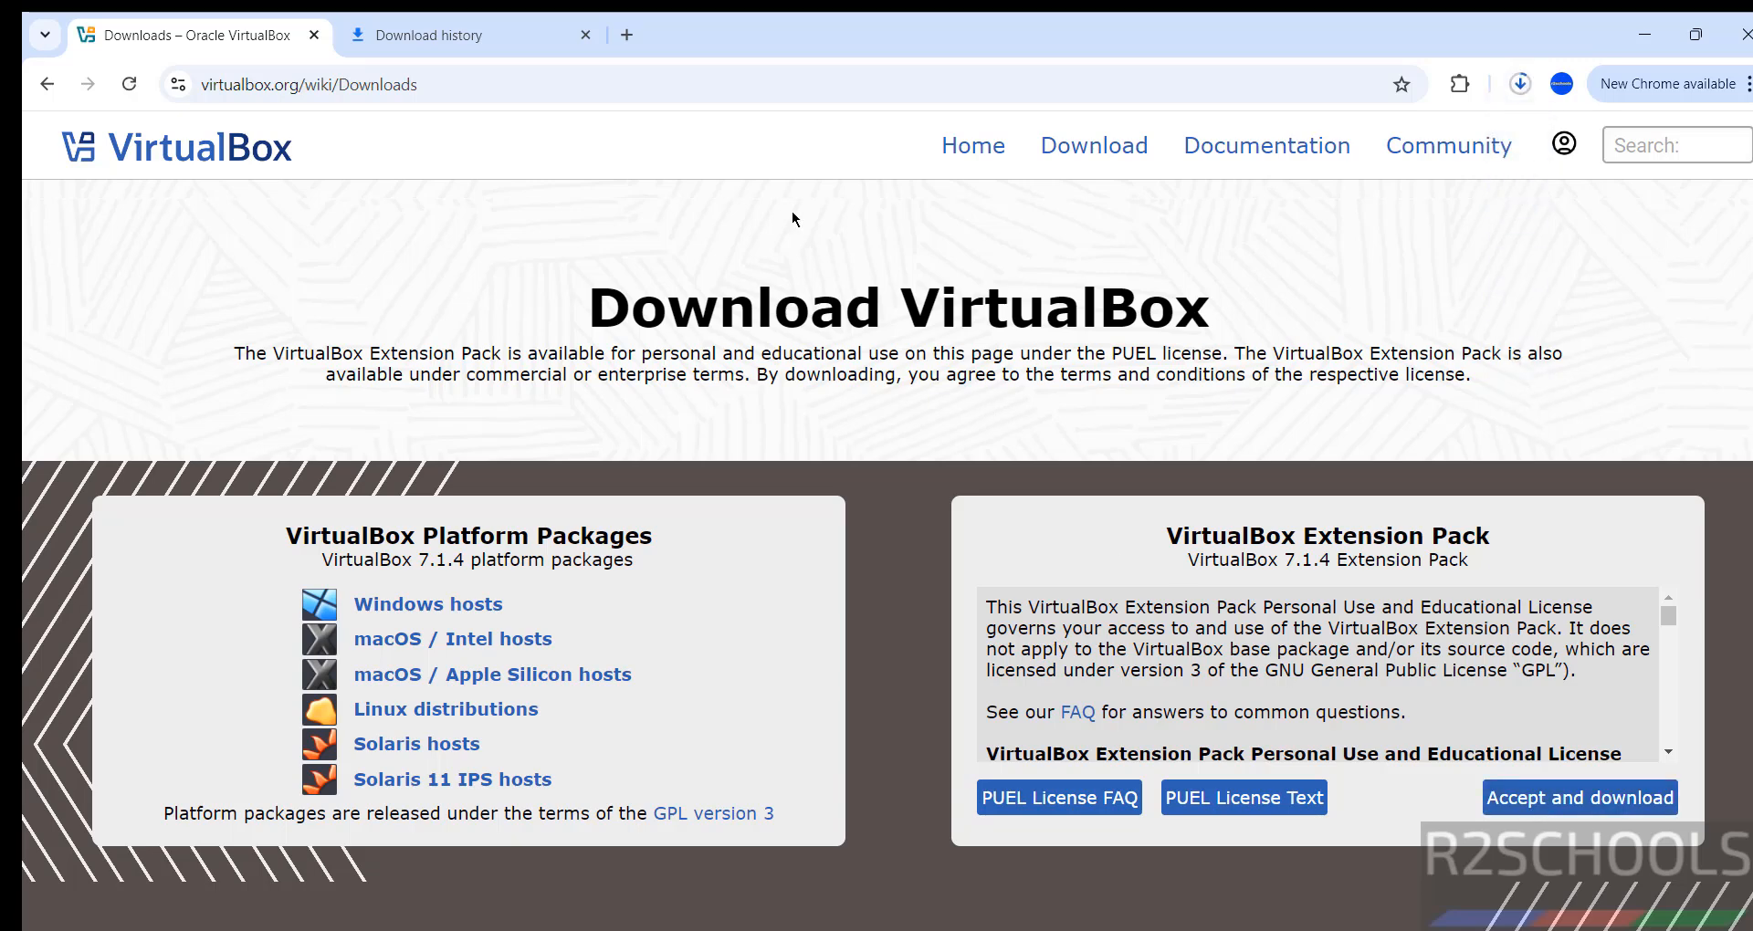
pyautogui.click(428, 35)
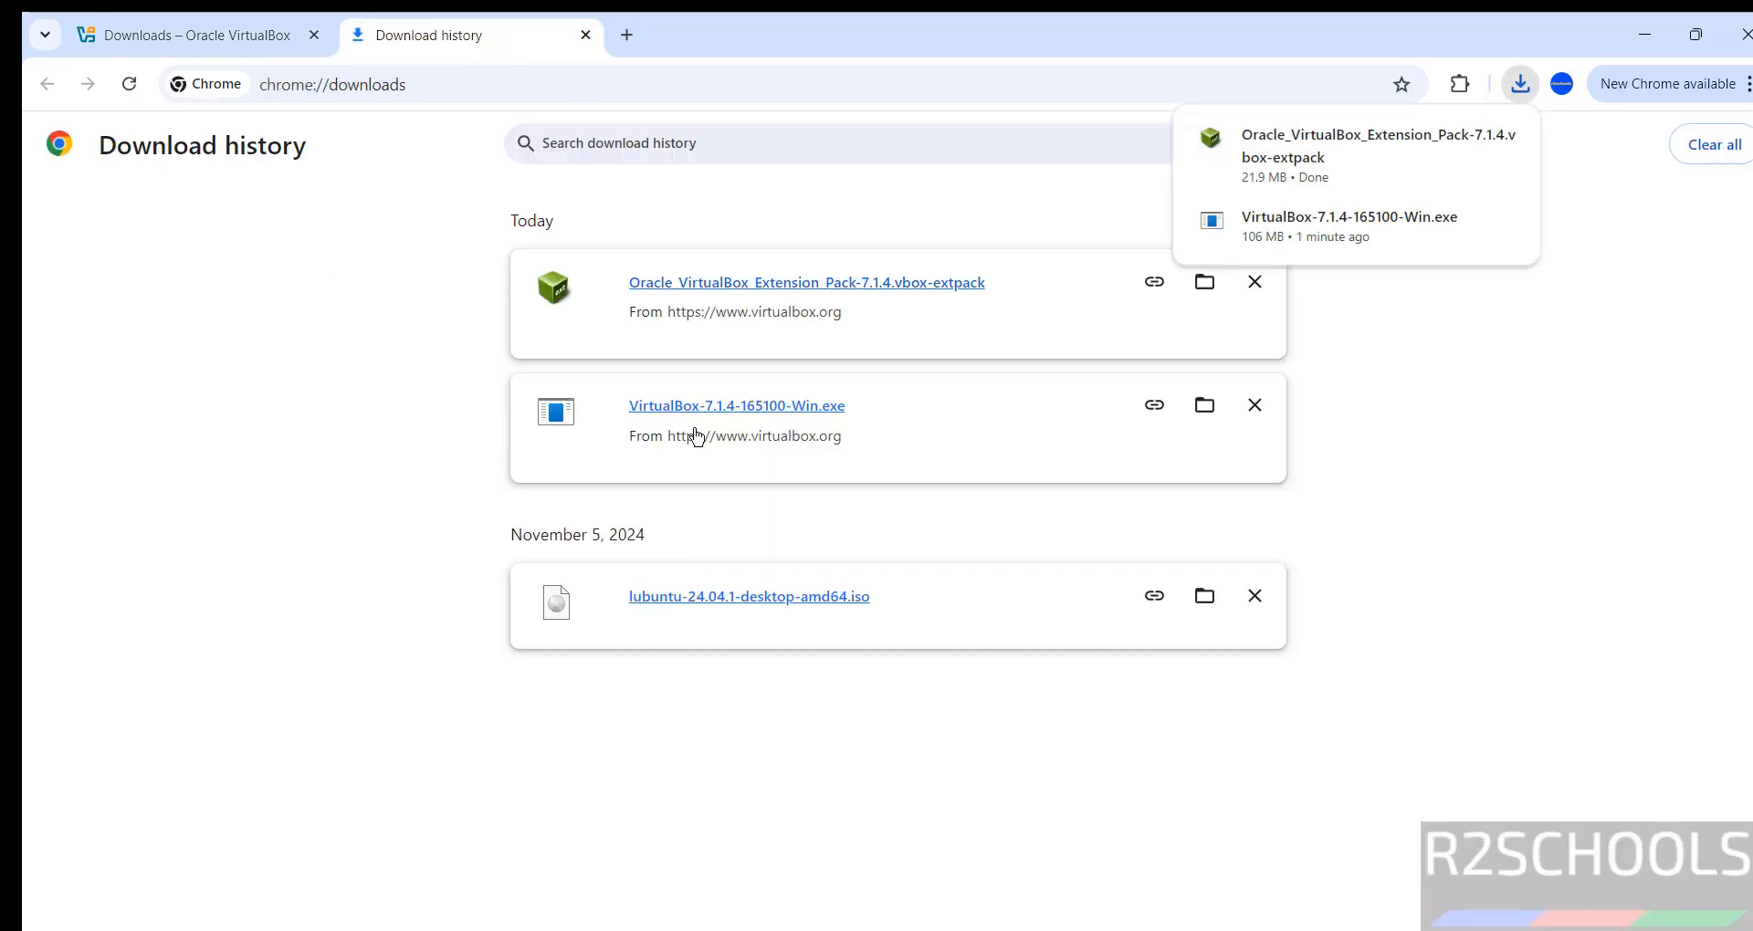
# Install the downloaded Extension Pack in VirtualBox, agreeing to its license
pyautogui.click(843, 291)
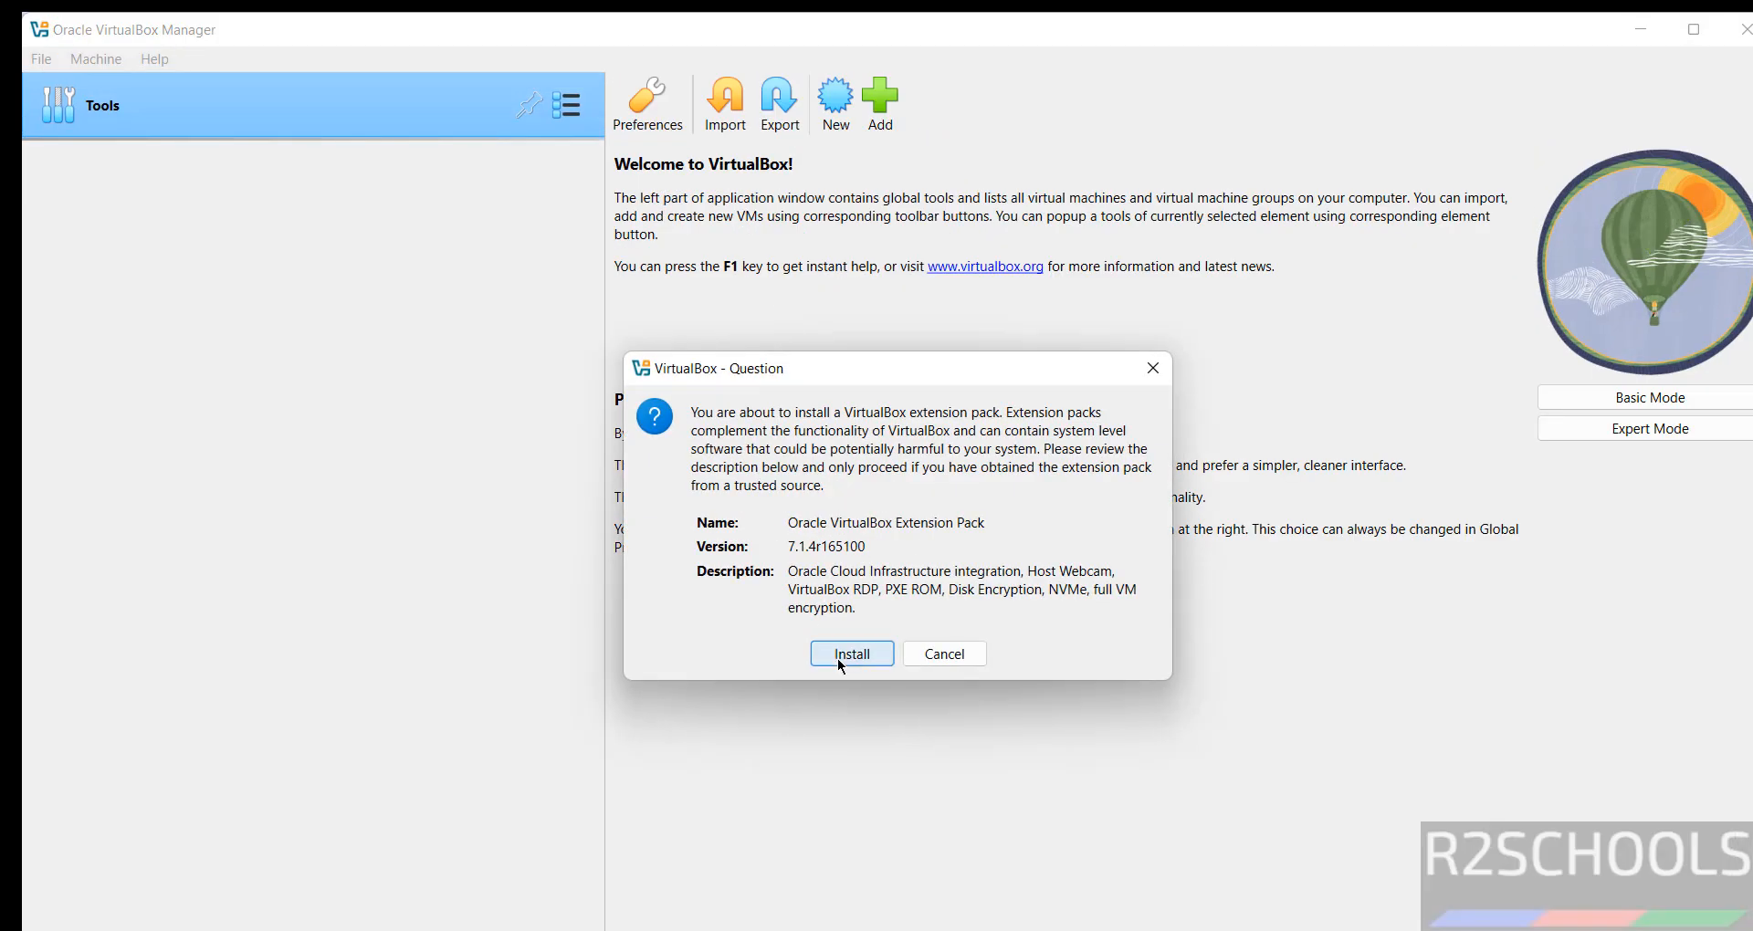
pyautogui.click(850, 649)
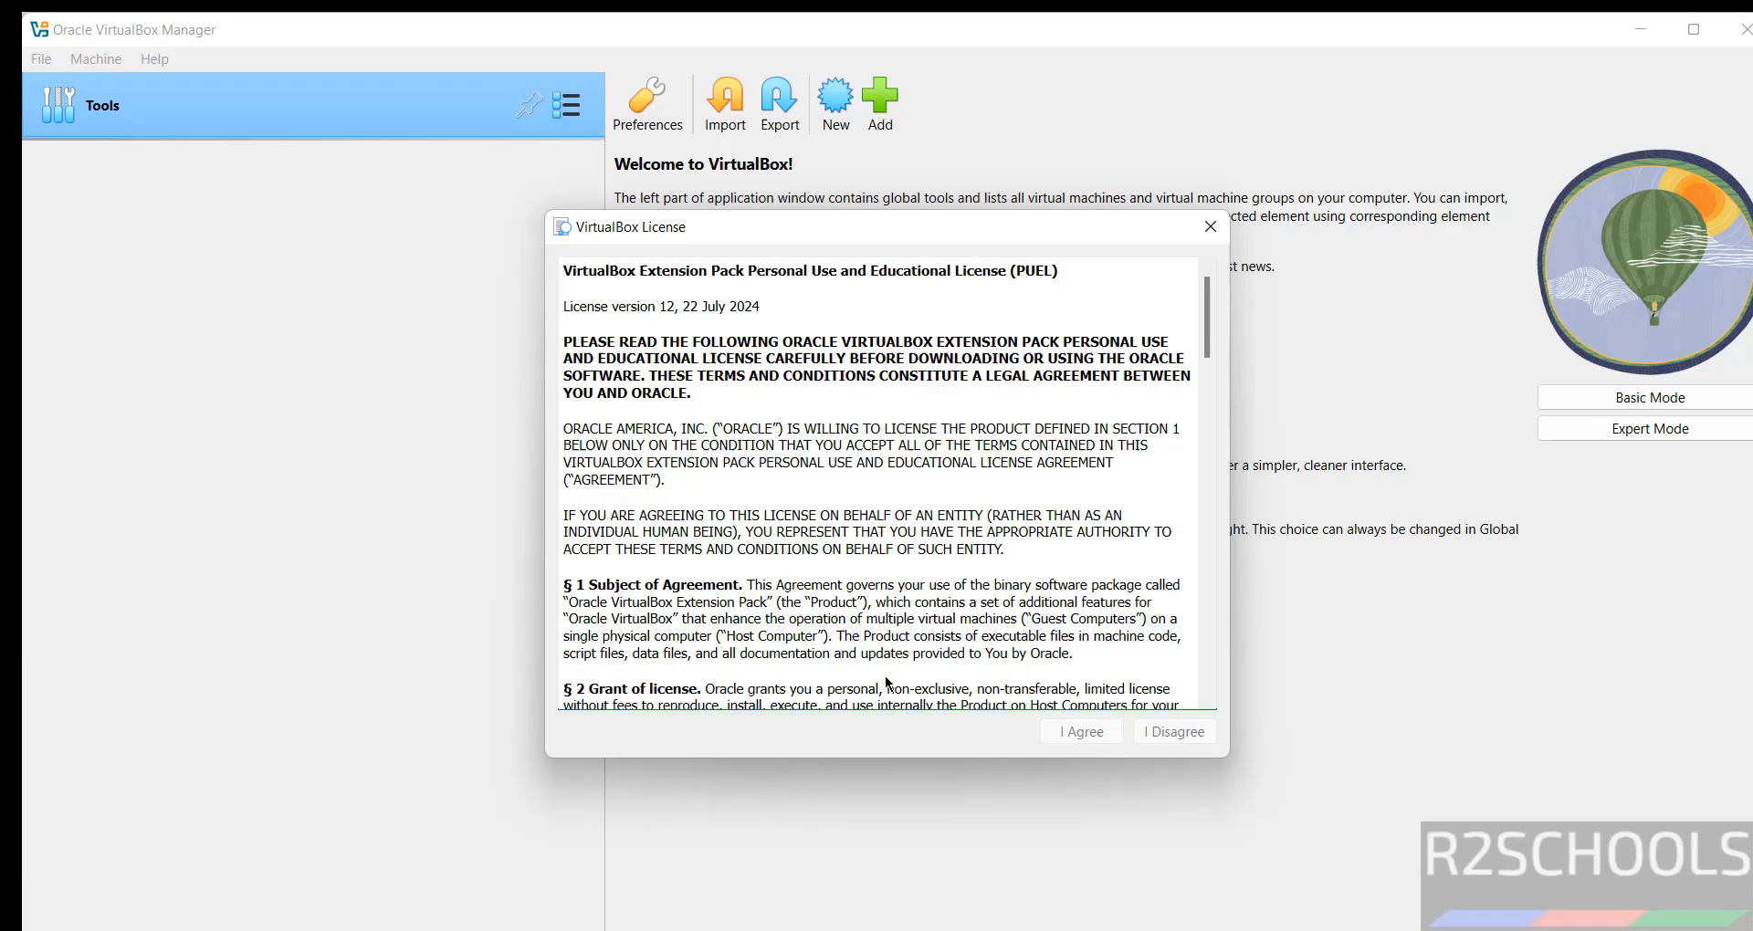
pyautogui.moveTo(1207, 310); pyautogui.dragTo(1207, 657)
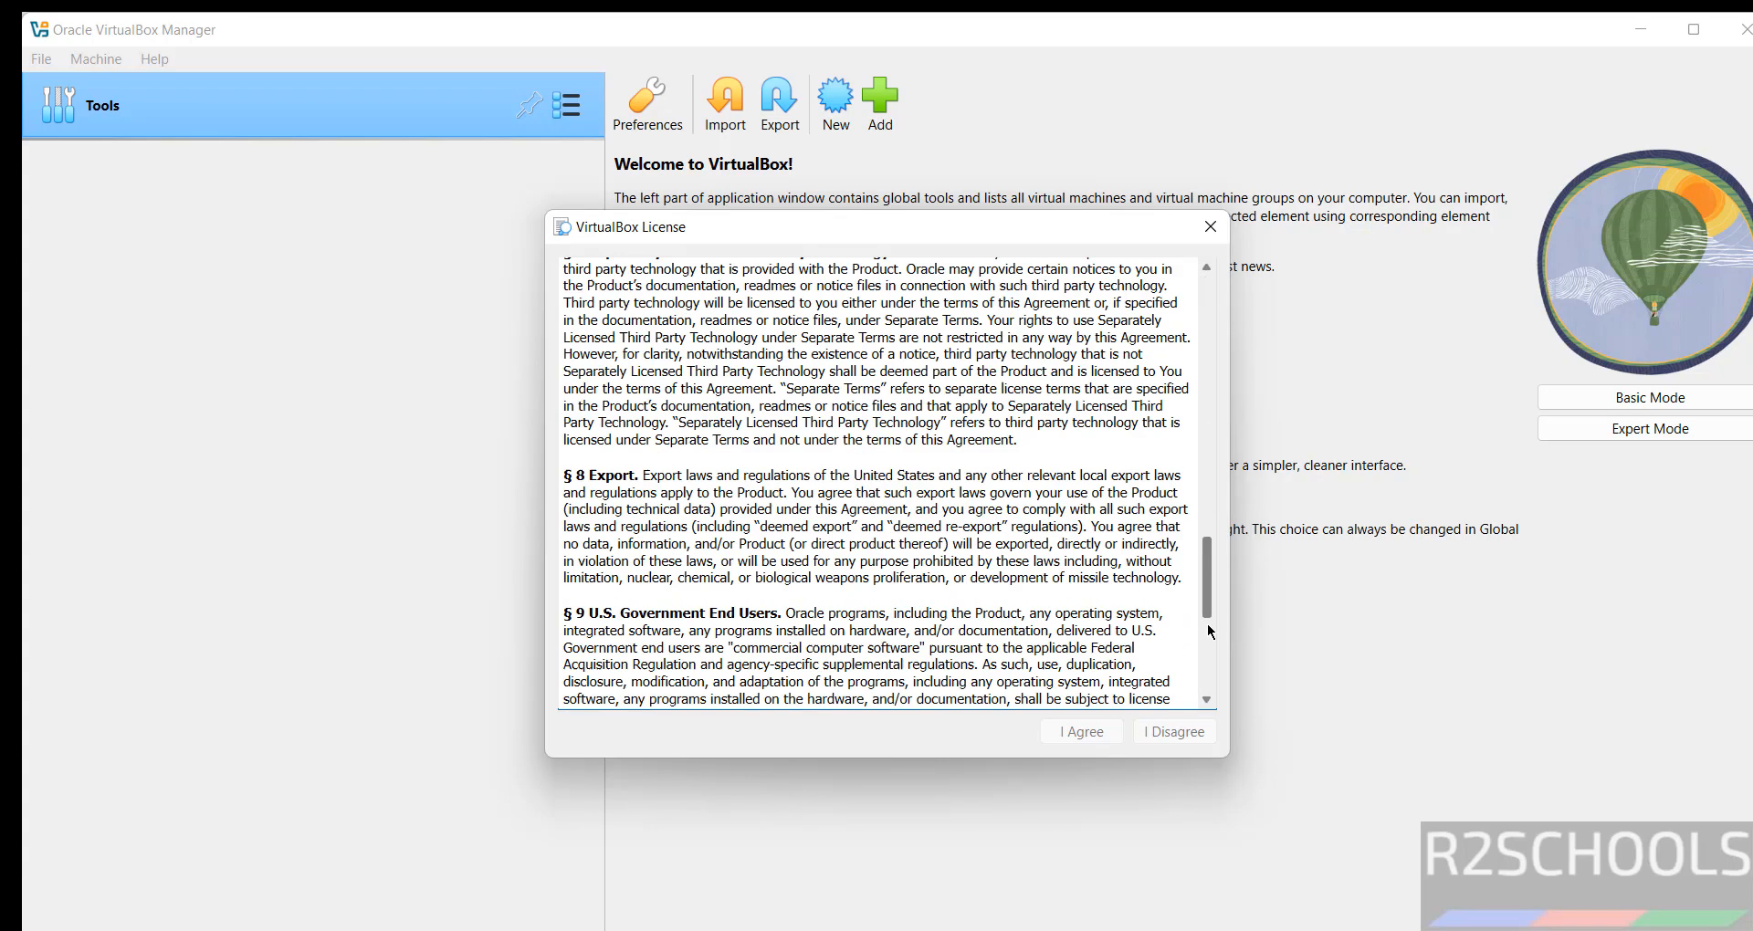
pyautogui.click(1081, 731)
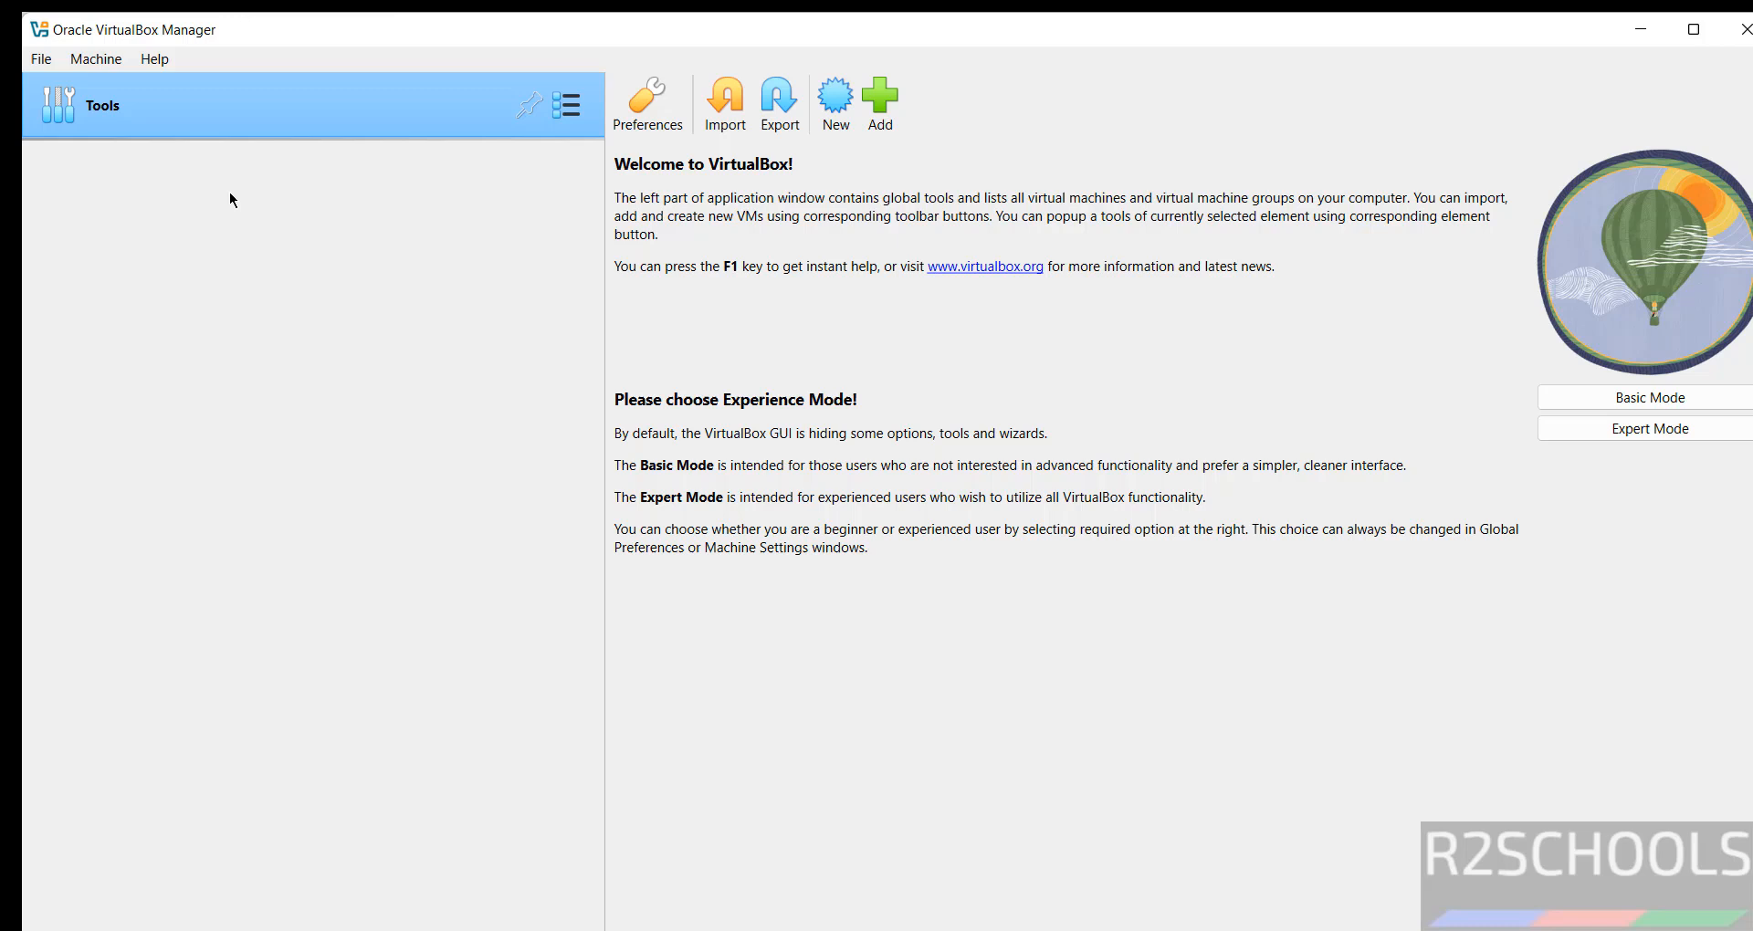
# Browse the Machine and File menus, then start the Create Virtual Machine wizard
pyautogui.click(96, 59)
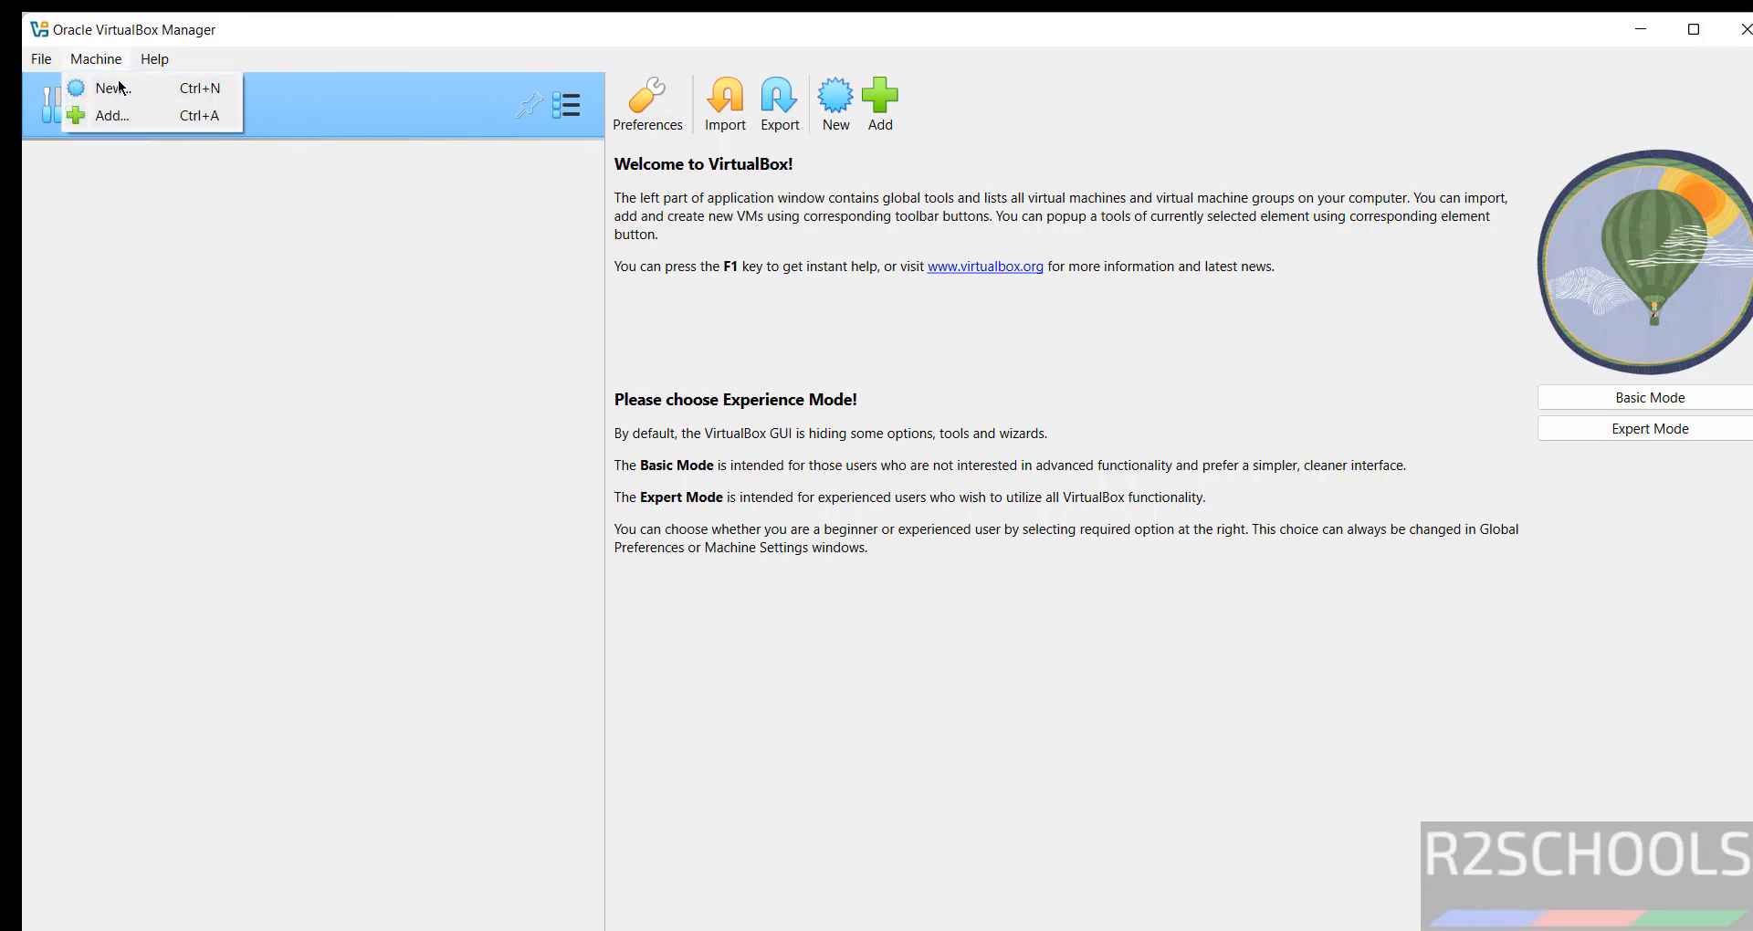
pyautogui.click(118, 58)
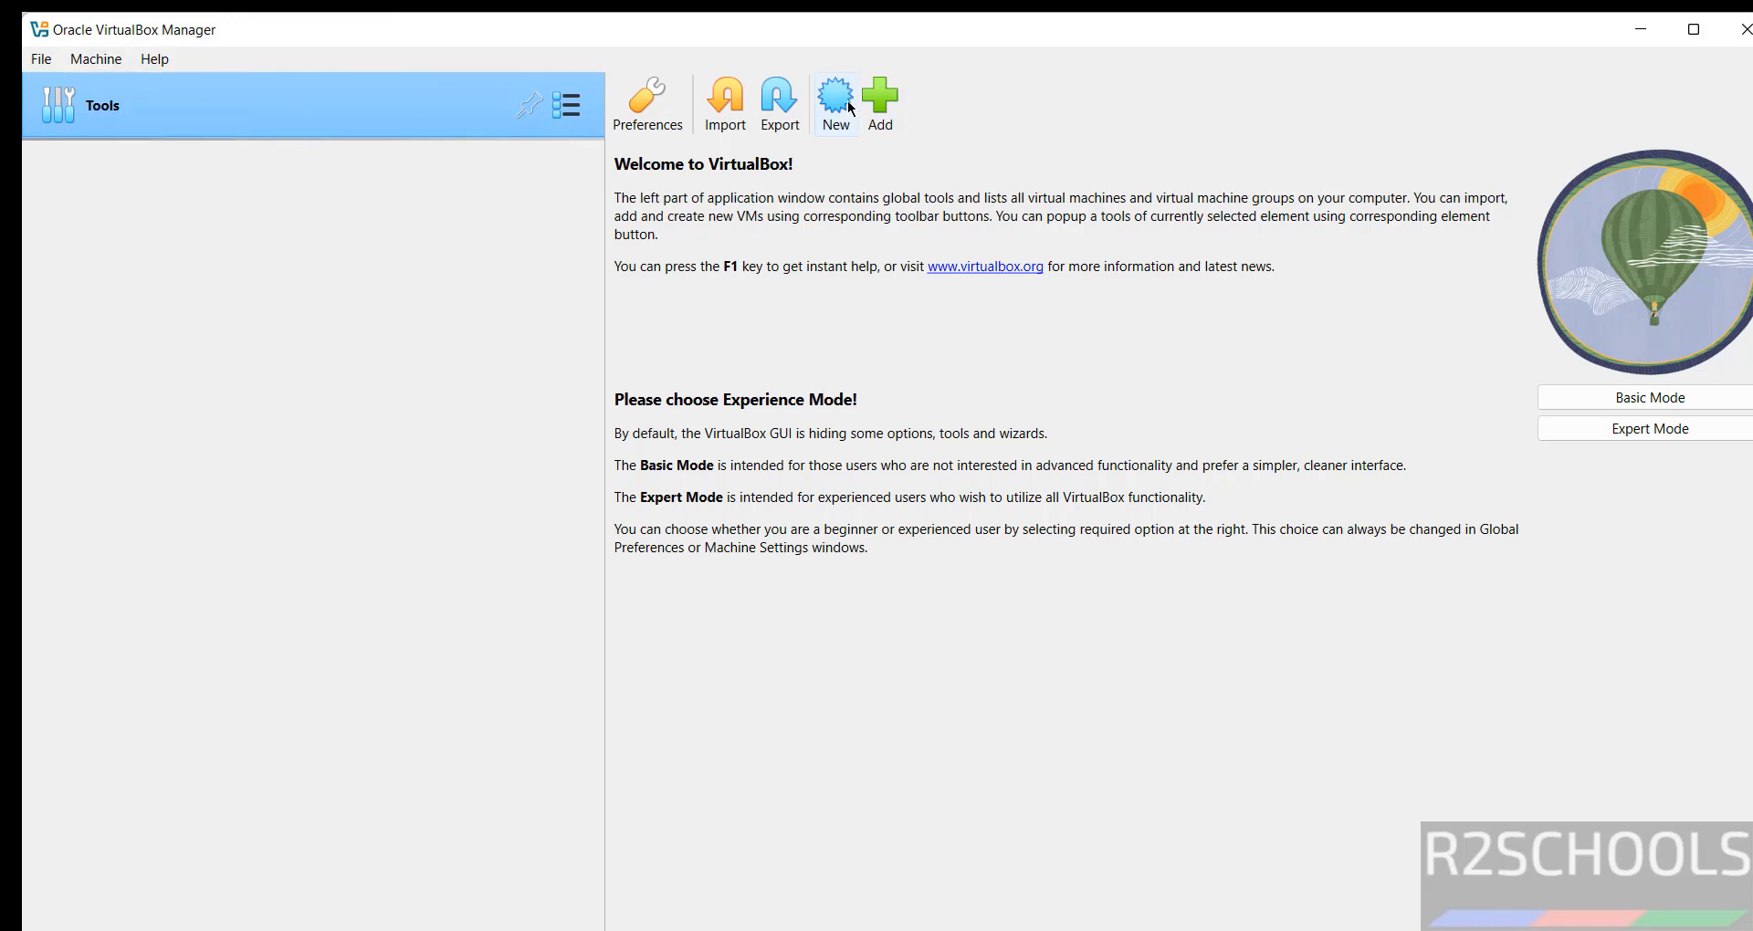
pyautogui.click(42, 60)
pyautogui.moveTo(82, 191)
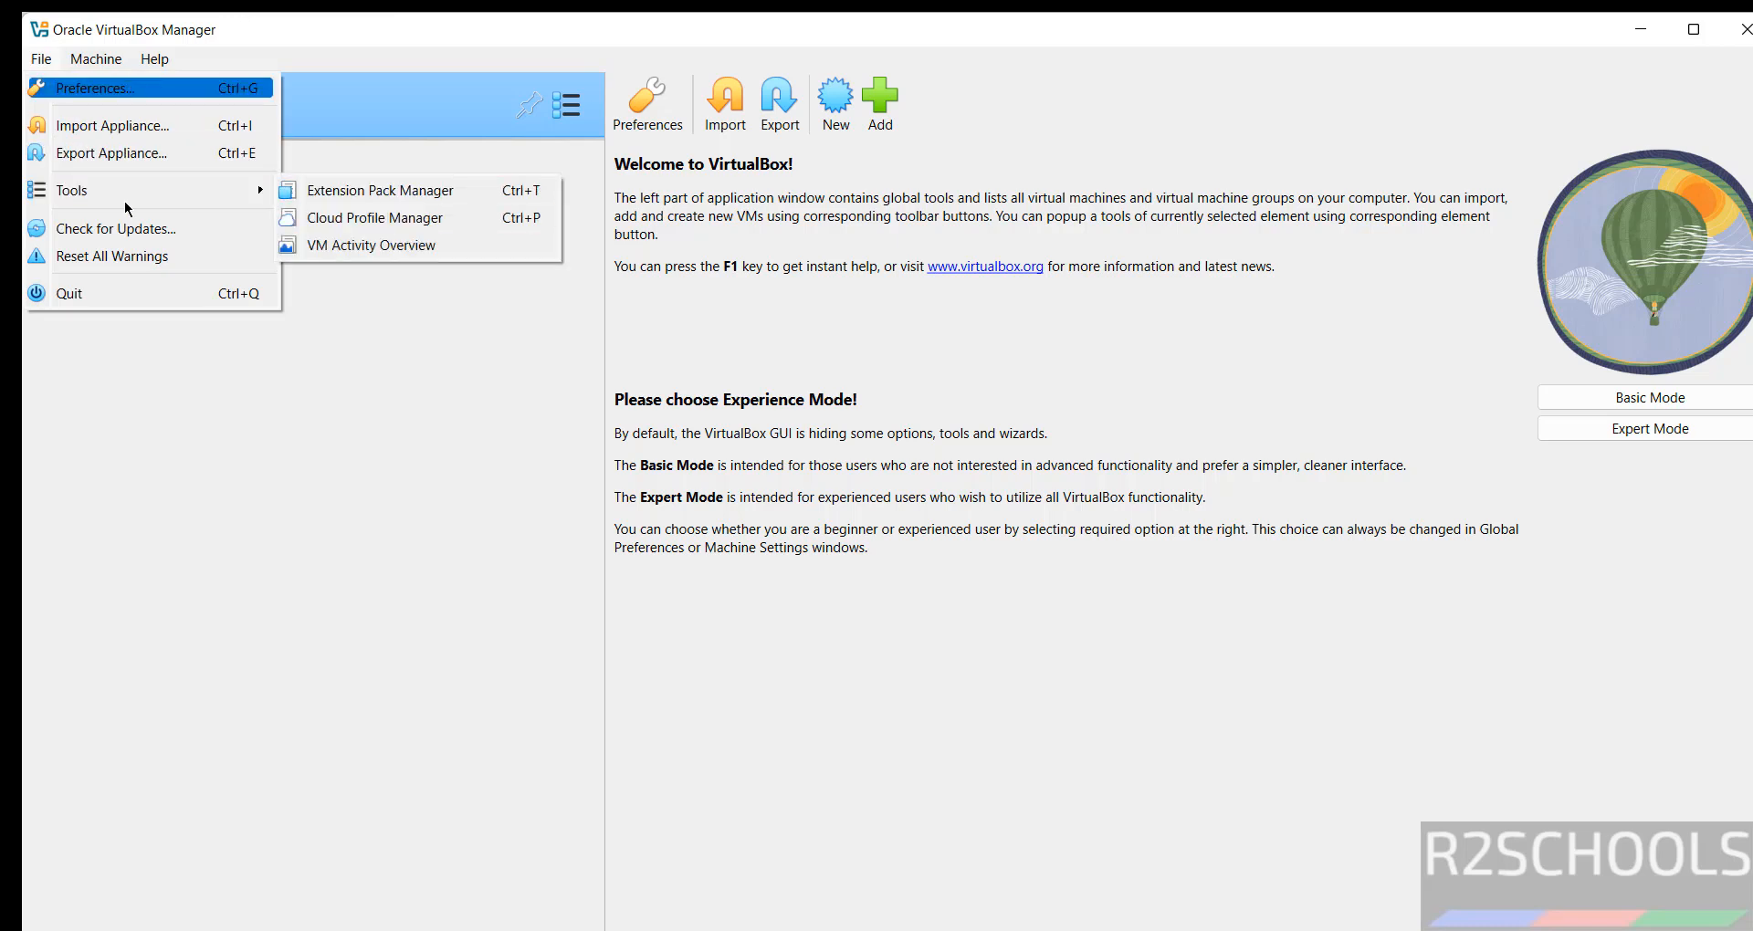
pyautogui.click(157, 356)
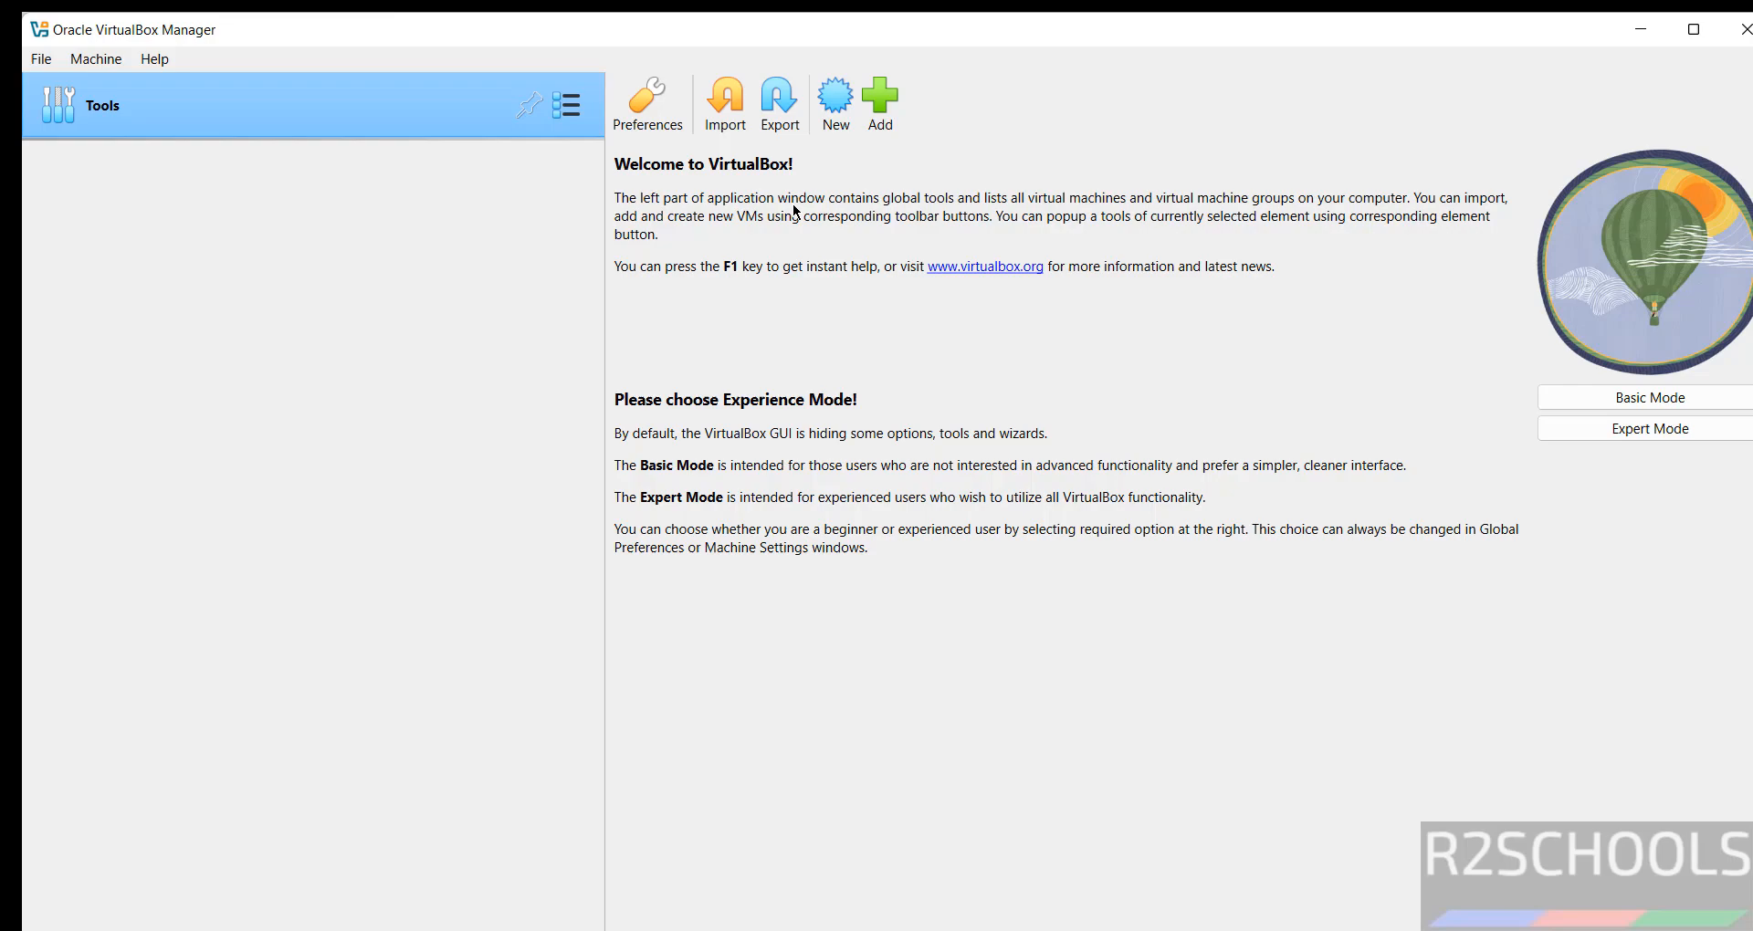
pyautogui.click(836, 102)
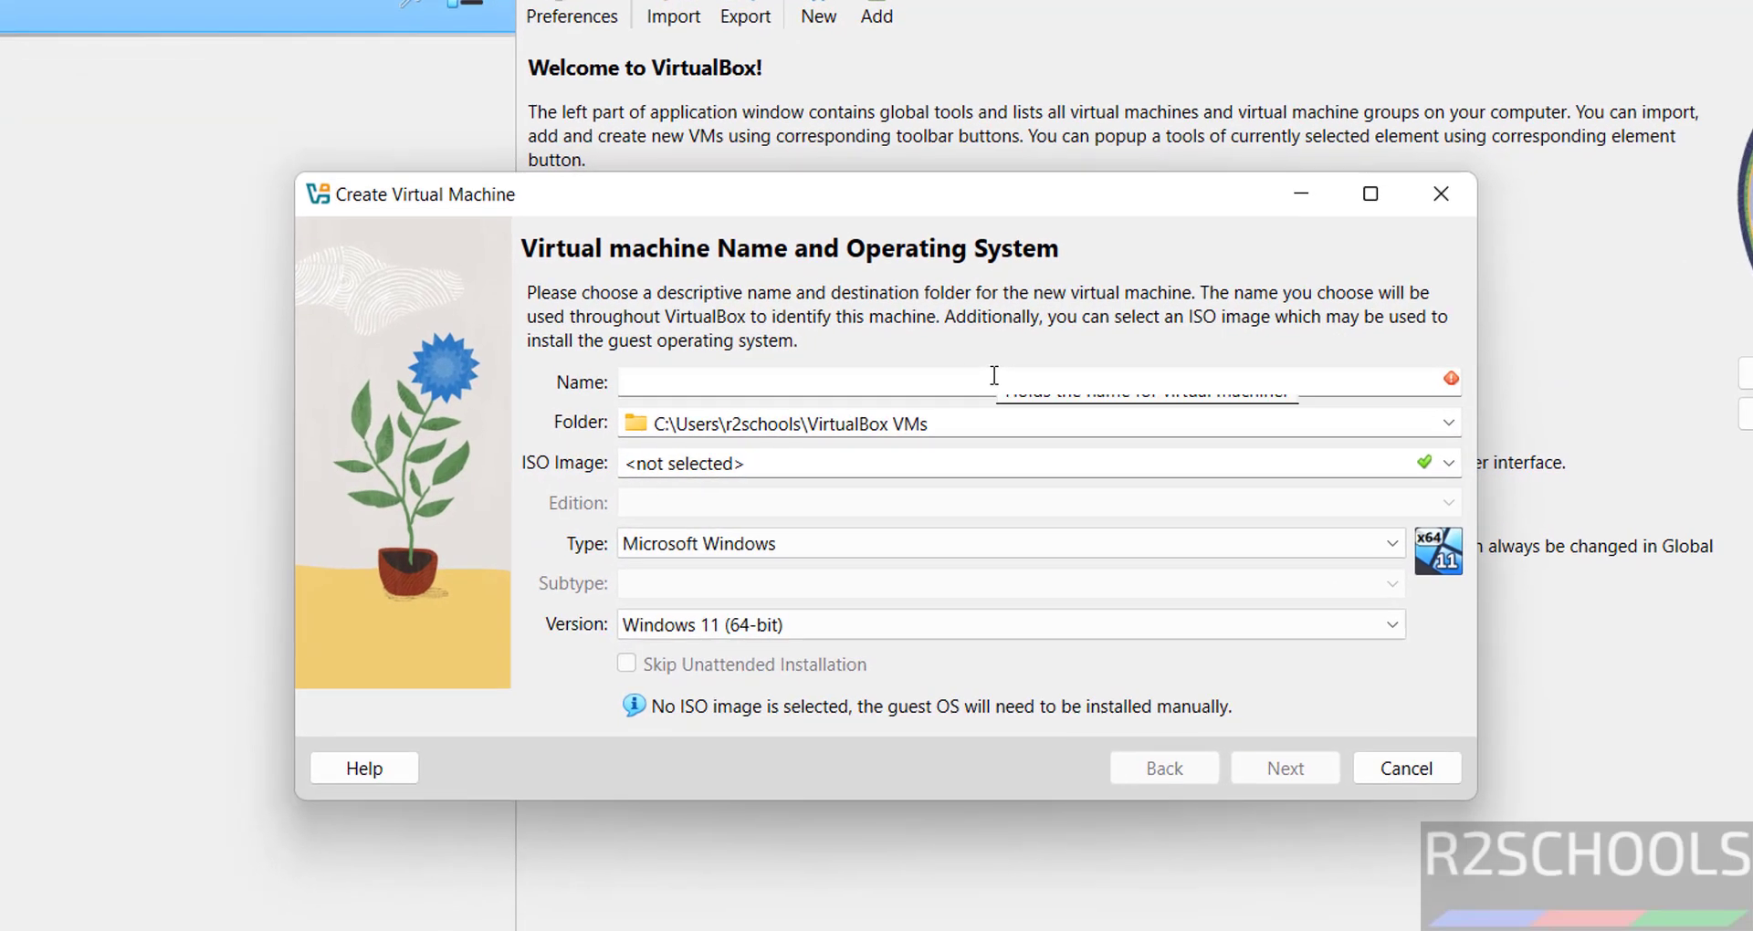
pyautogui.write('ubun')
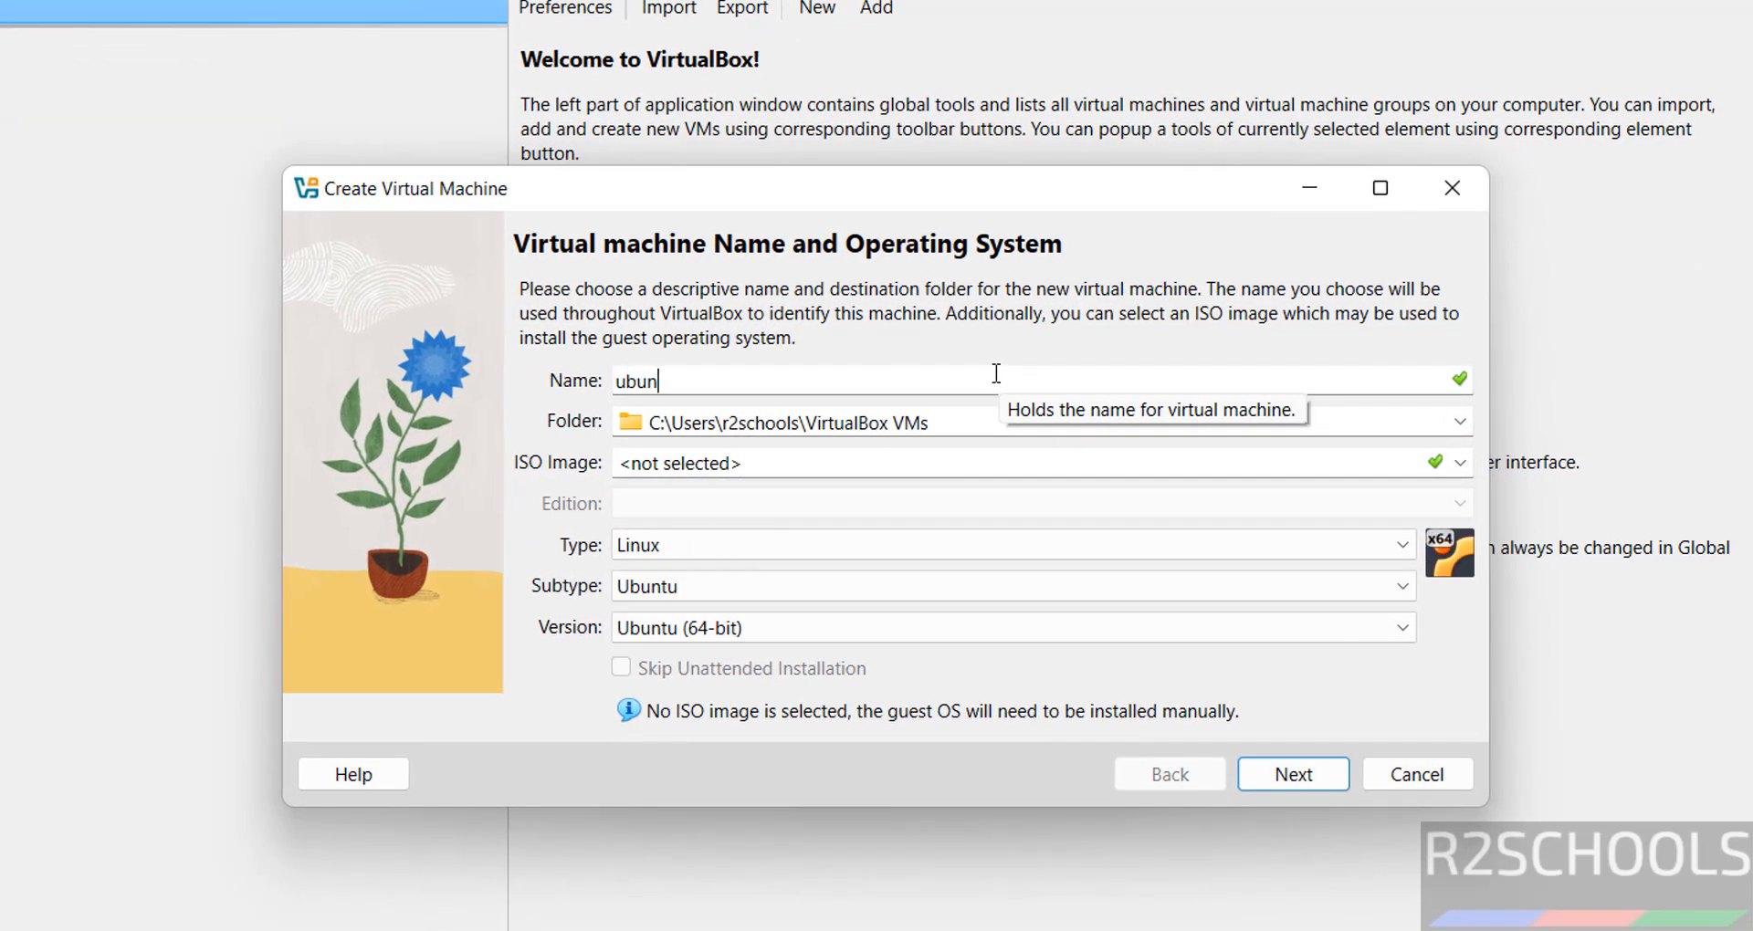
pyautogui.write('tu')
# Attach lubuntu-24.04.1-desktop-amd64.iso as the new machine's installation image
pyautogui.click(1460, 462)
pyautogui.click(671, 526)
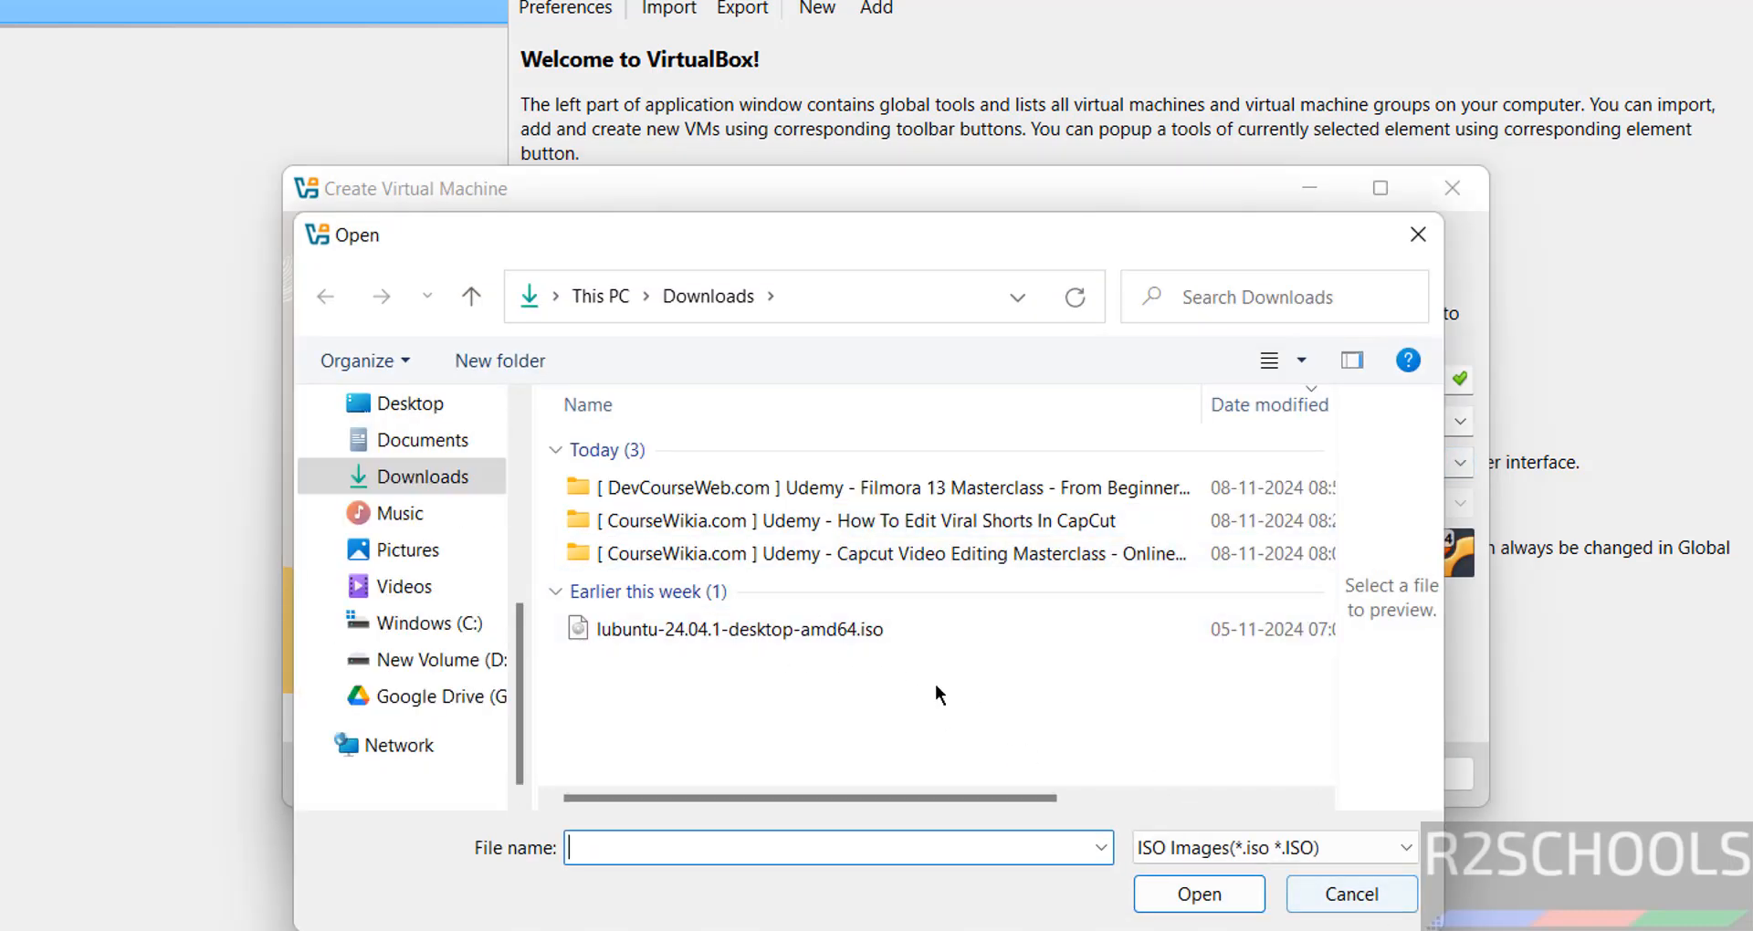
pyautogui.click(739, 628)
pyautogui.click(1198, 892)
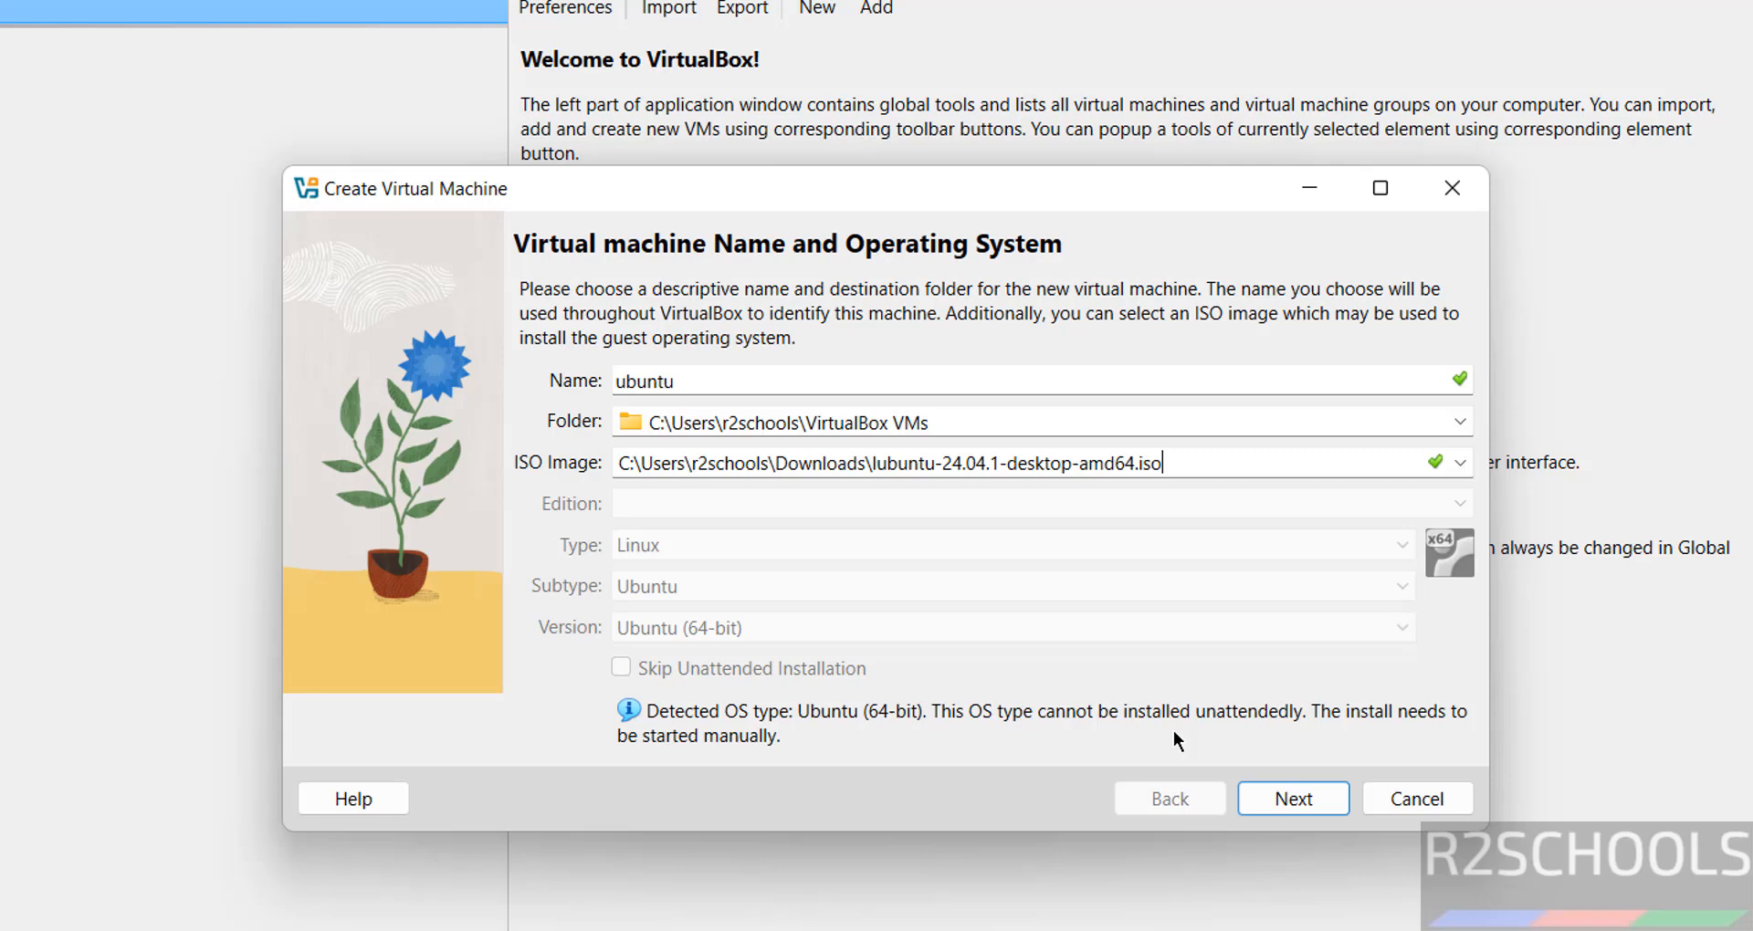
# Finish creating the ubuntu VM with 2048 MB memory and a 25 GB disk
pyautogui.click(1293, 799)
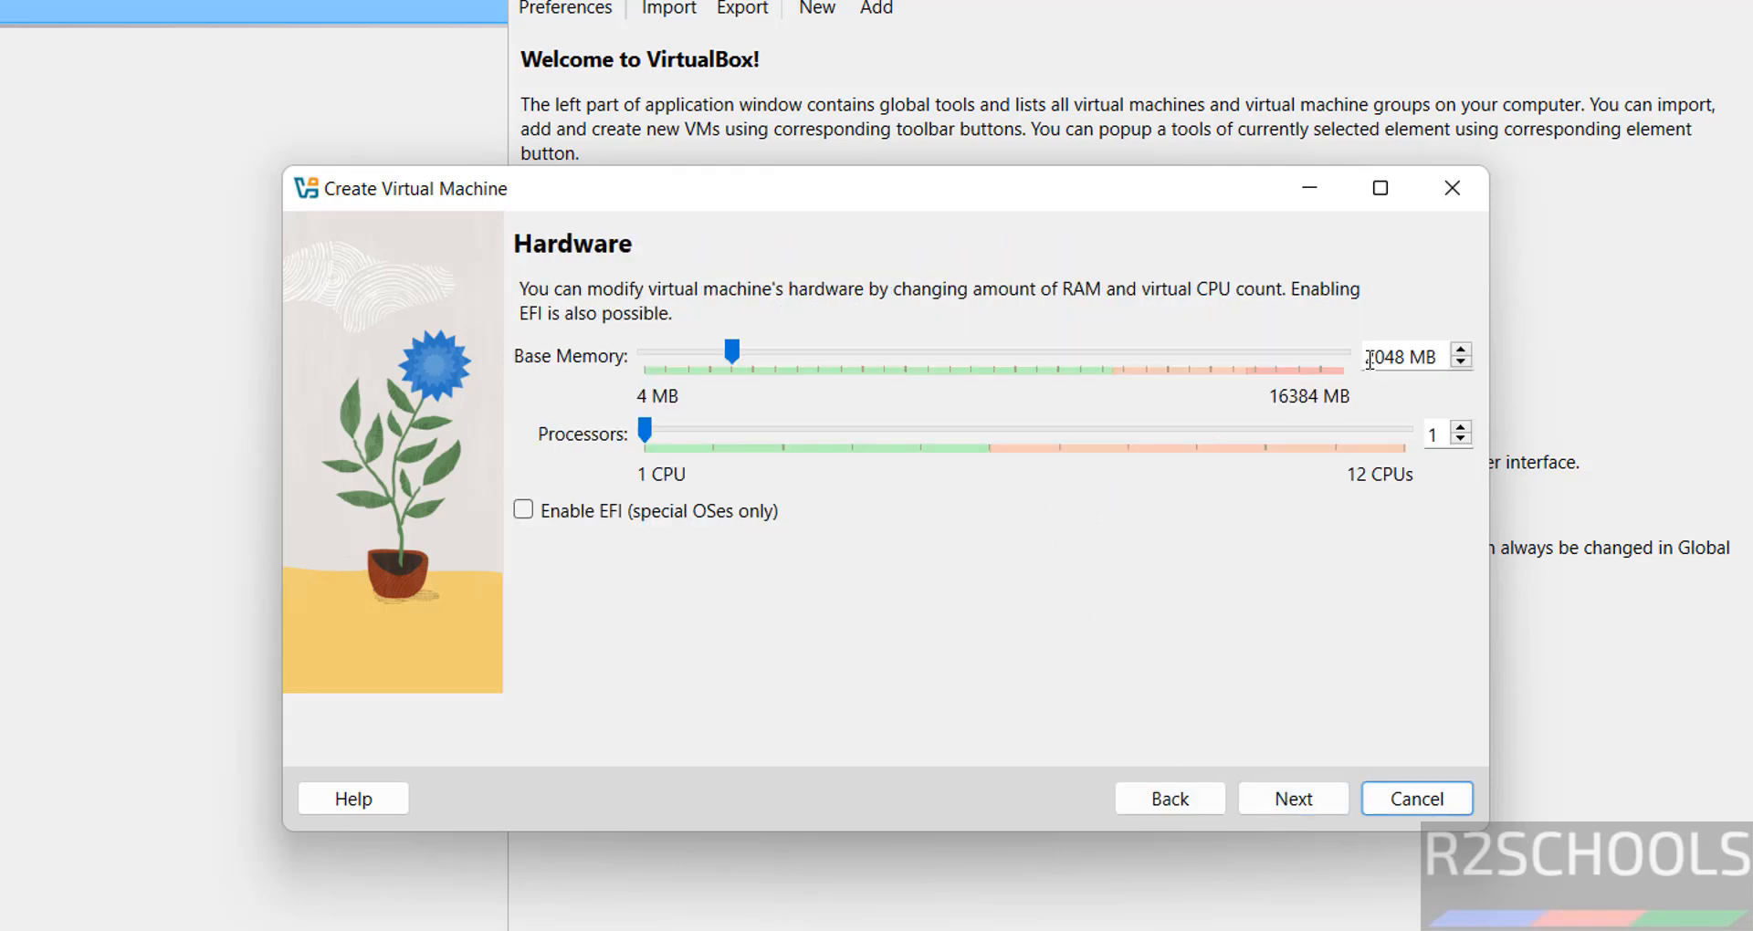
pyautogui.click(1295, 798)
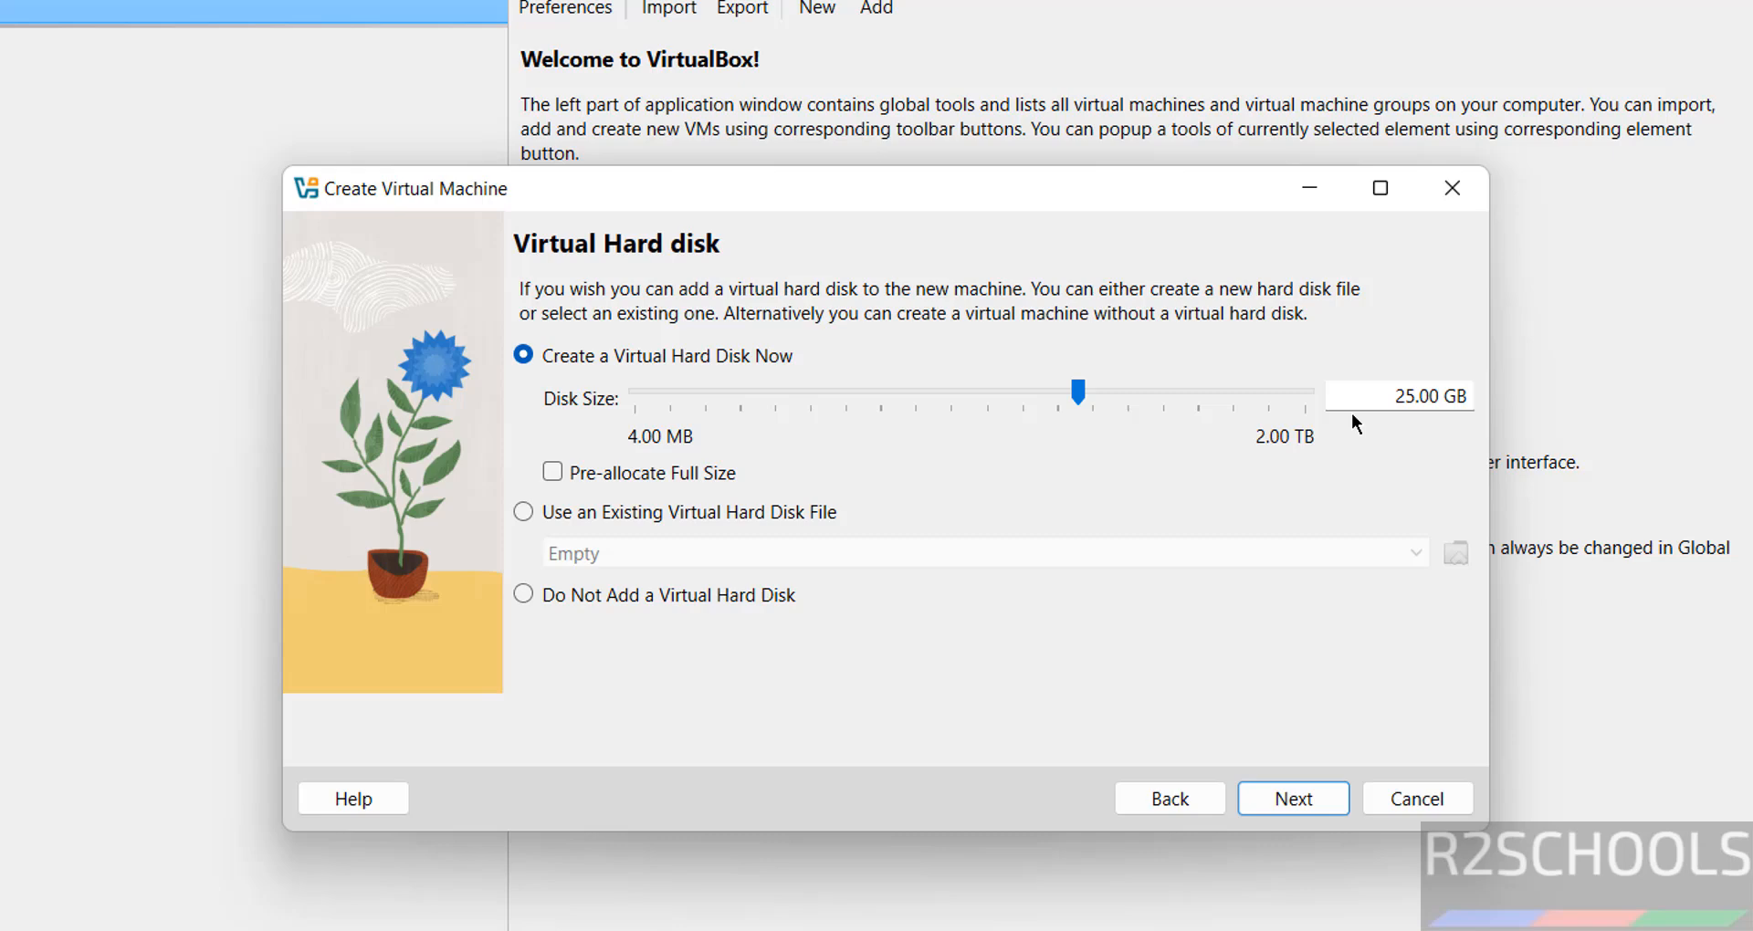
pyautogui.click(1295, 797)
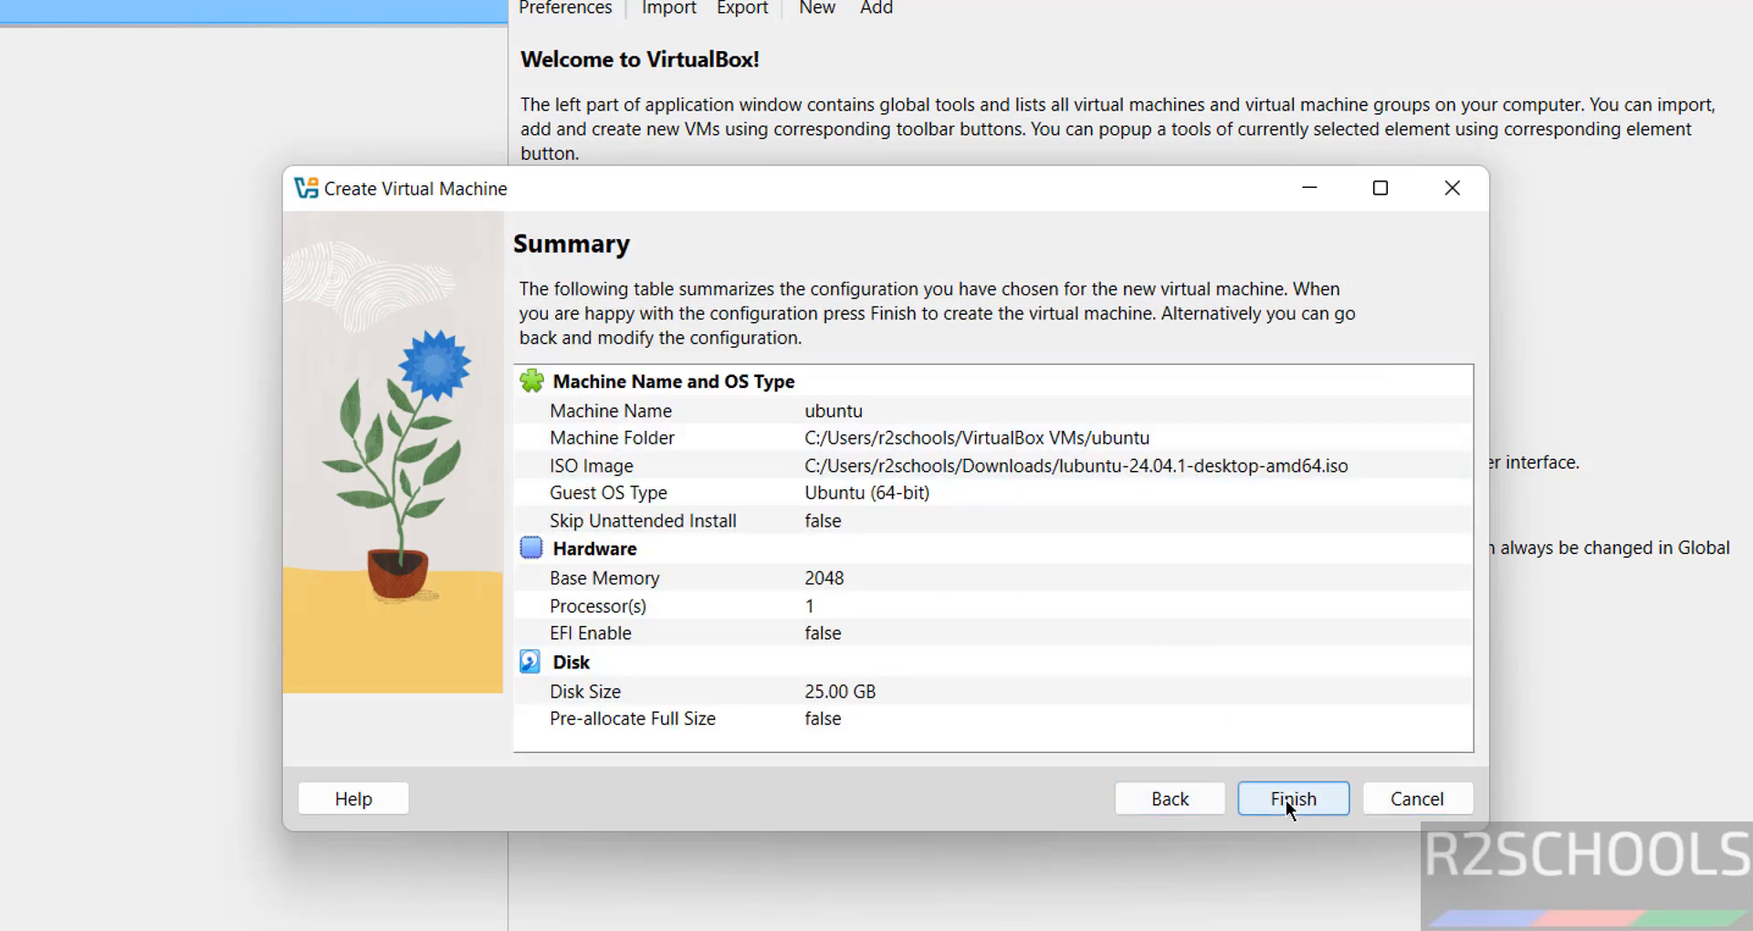
pyautogui.click(1294, 798)
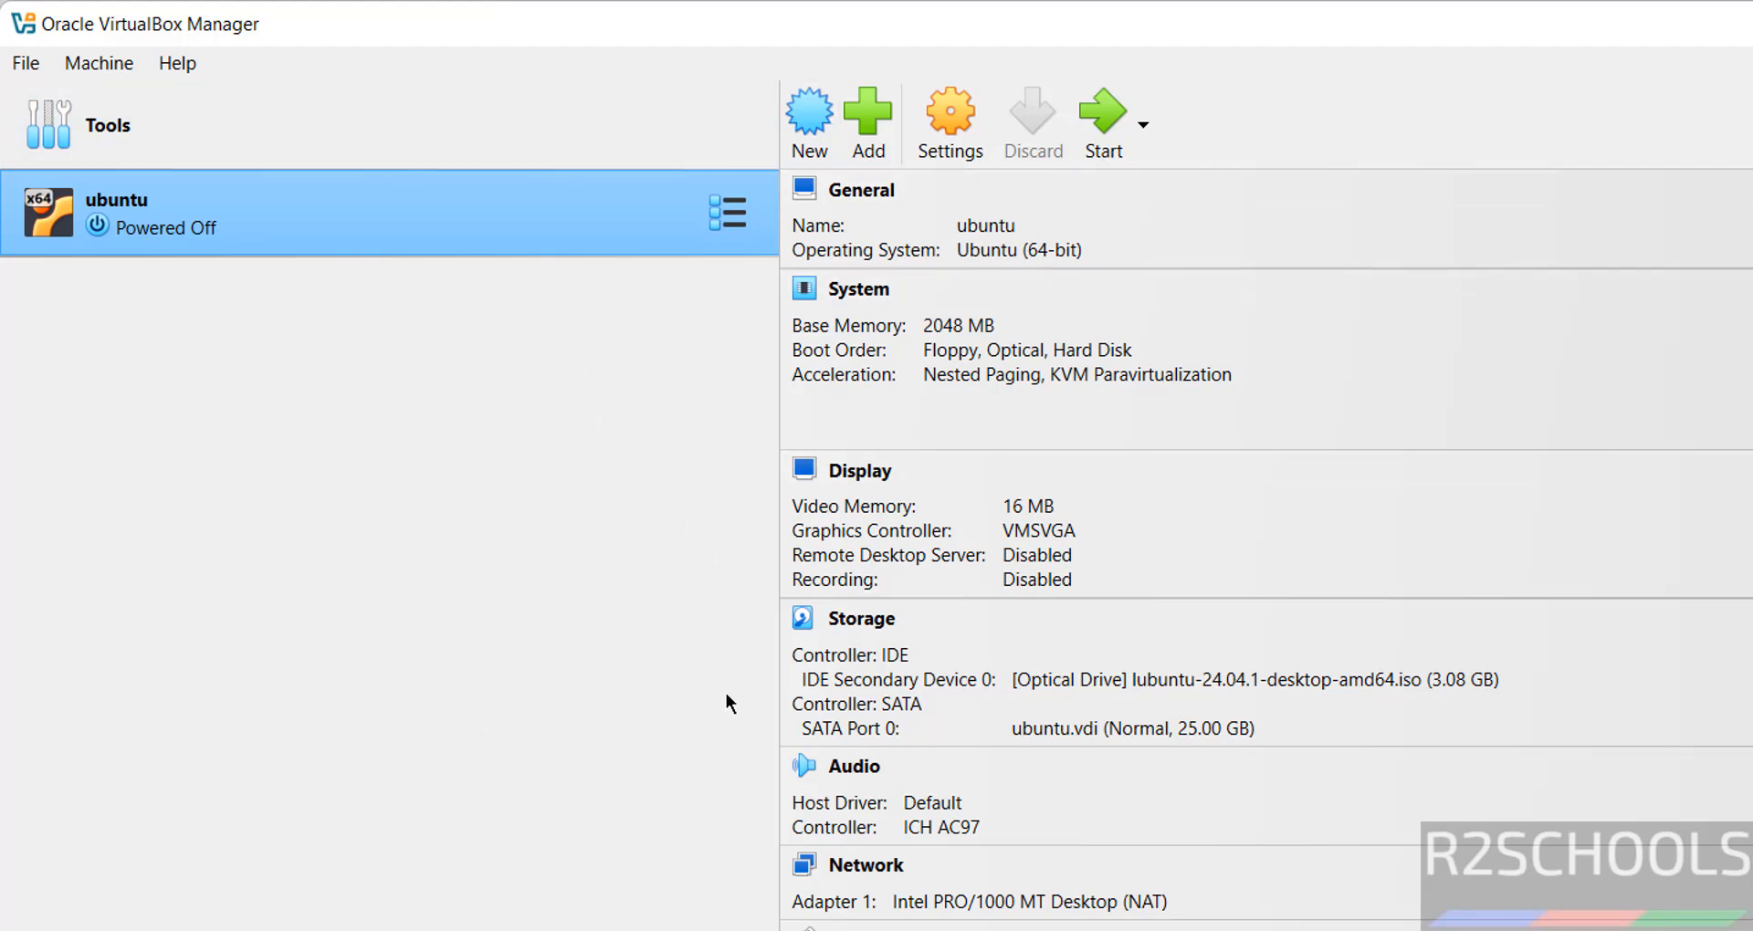
# Switch to Chrome, load ubuntu.com in a new tab and go to Get Ubuntu
pyautogui.hotkey('alt', 'Tab')
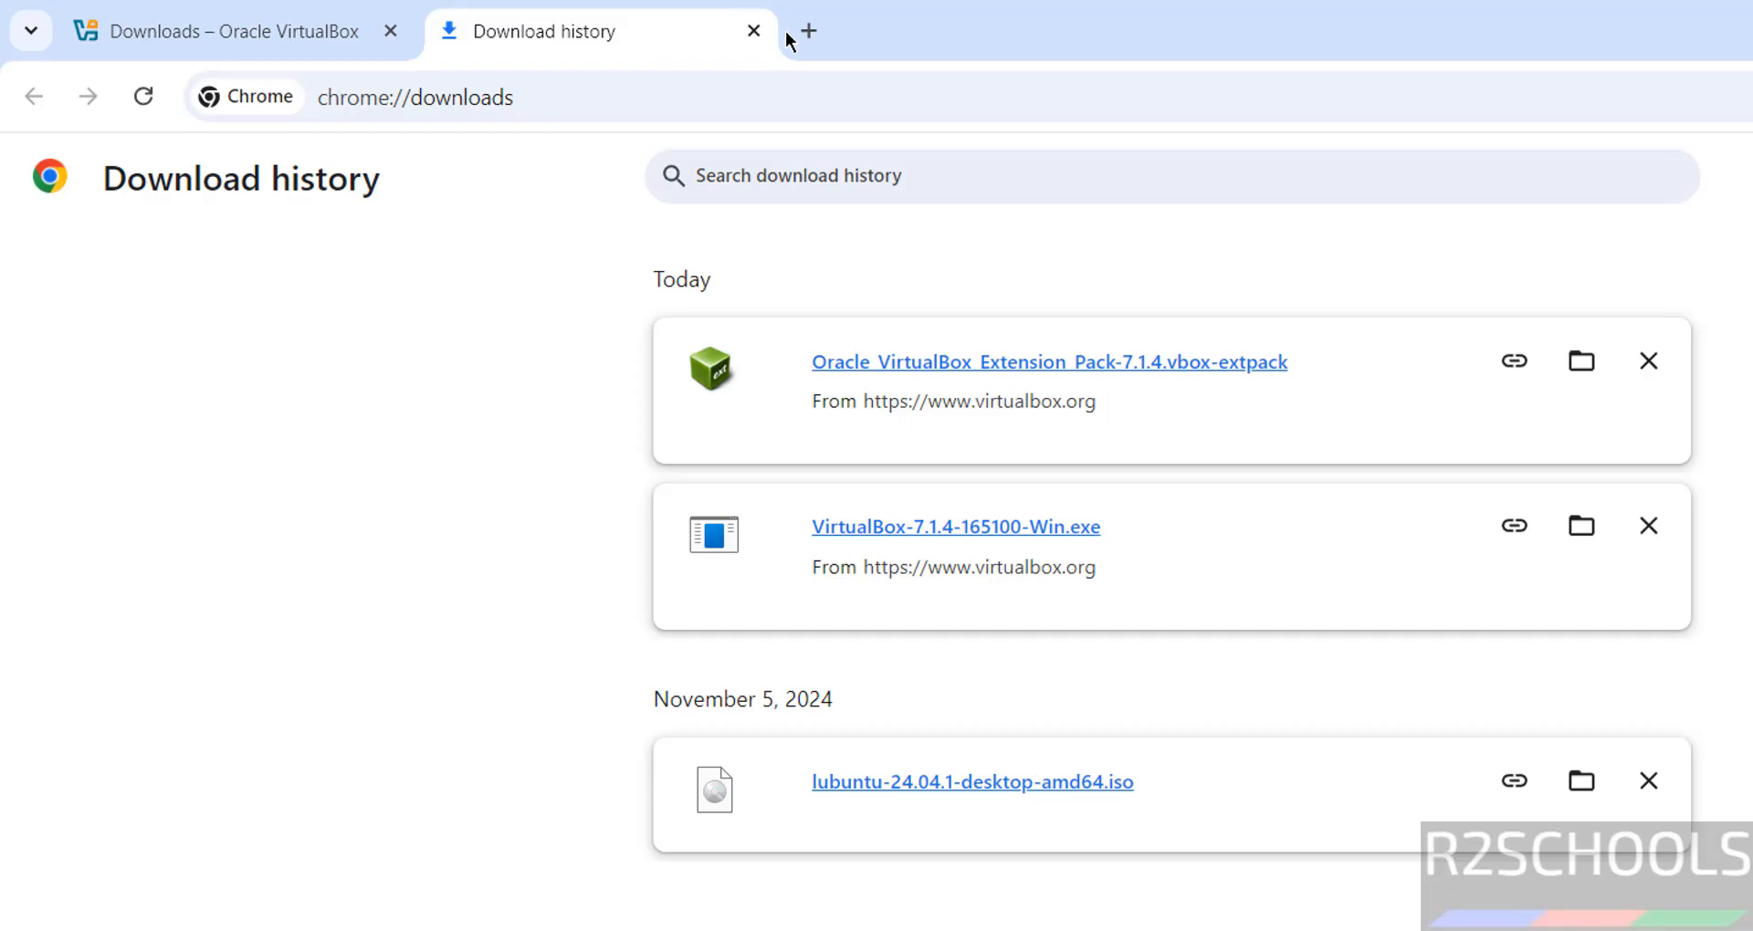
pyautogui.click(808, 30)
pyautogui.write('ubuntu.com')
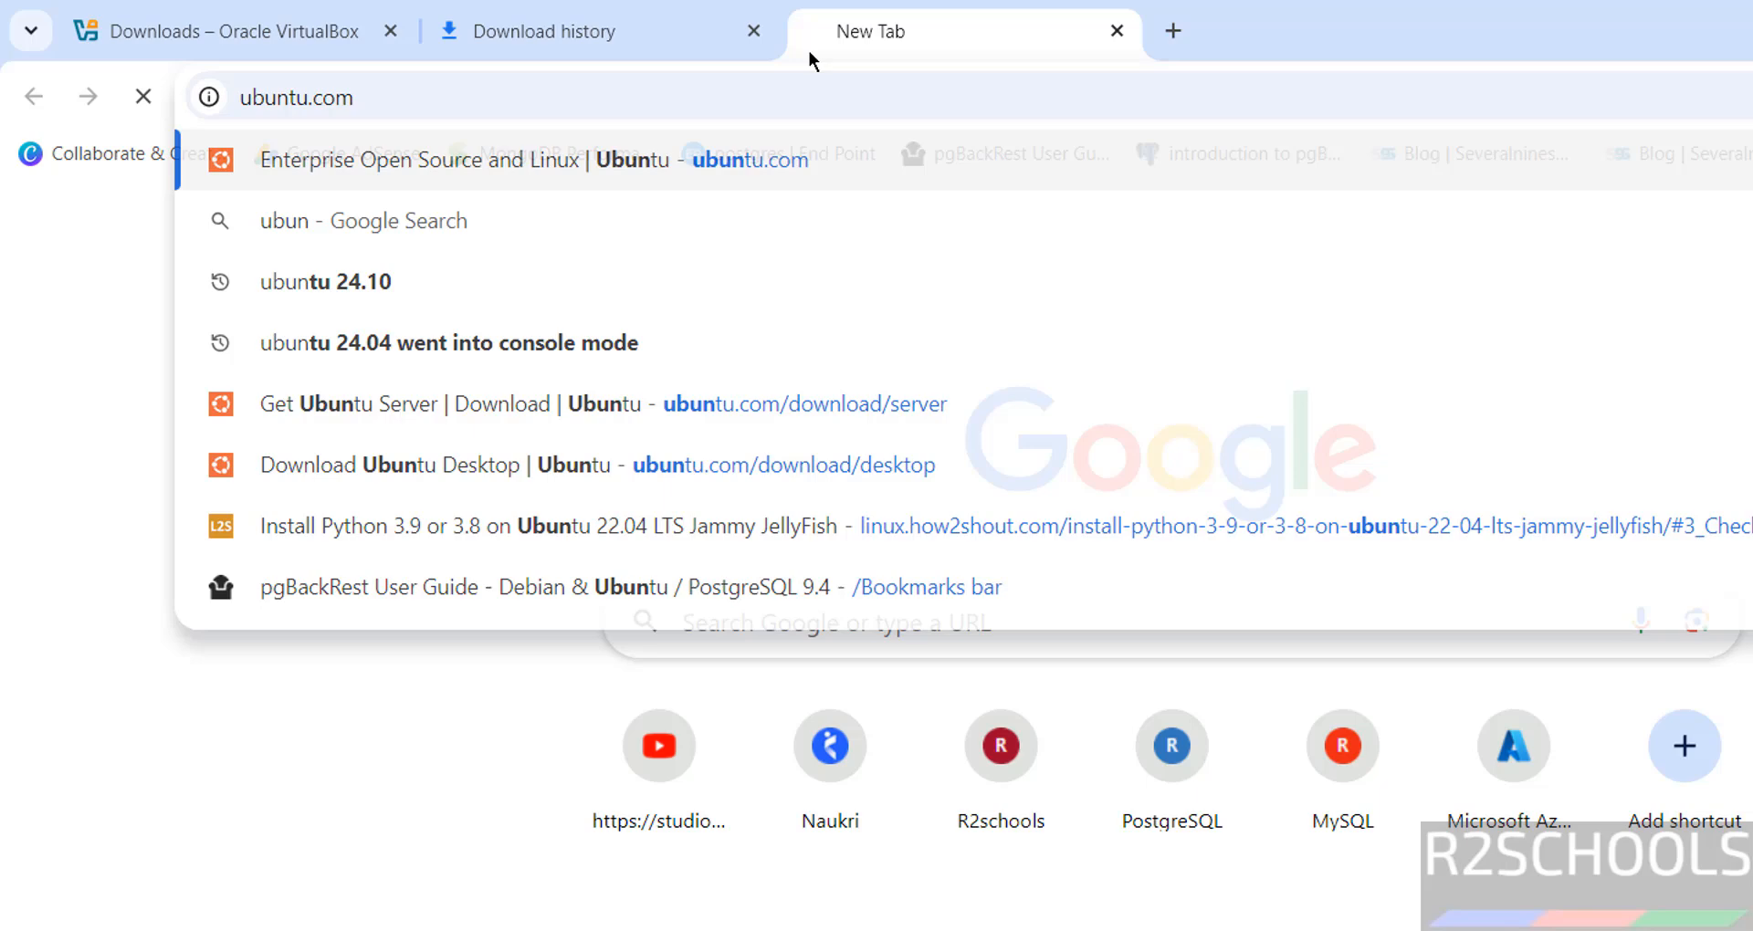
pyautogui.press('Return')
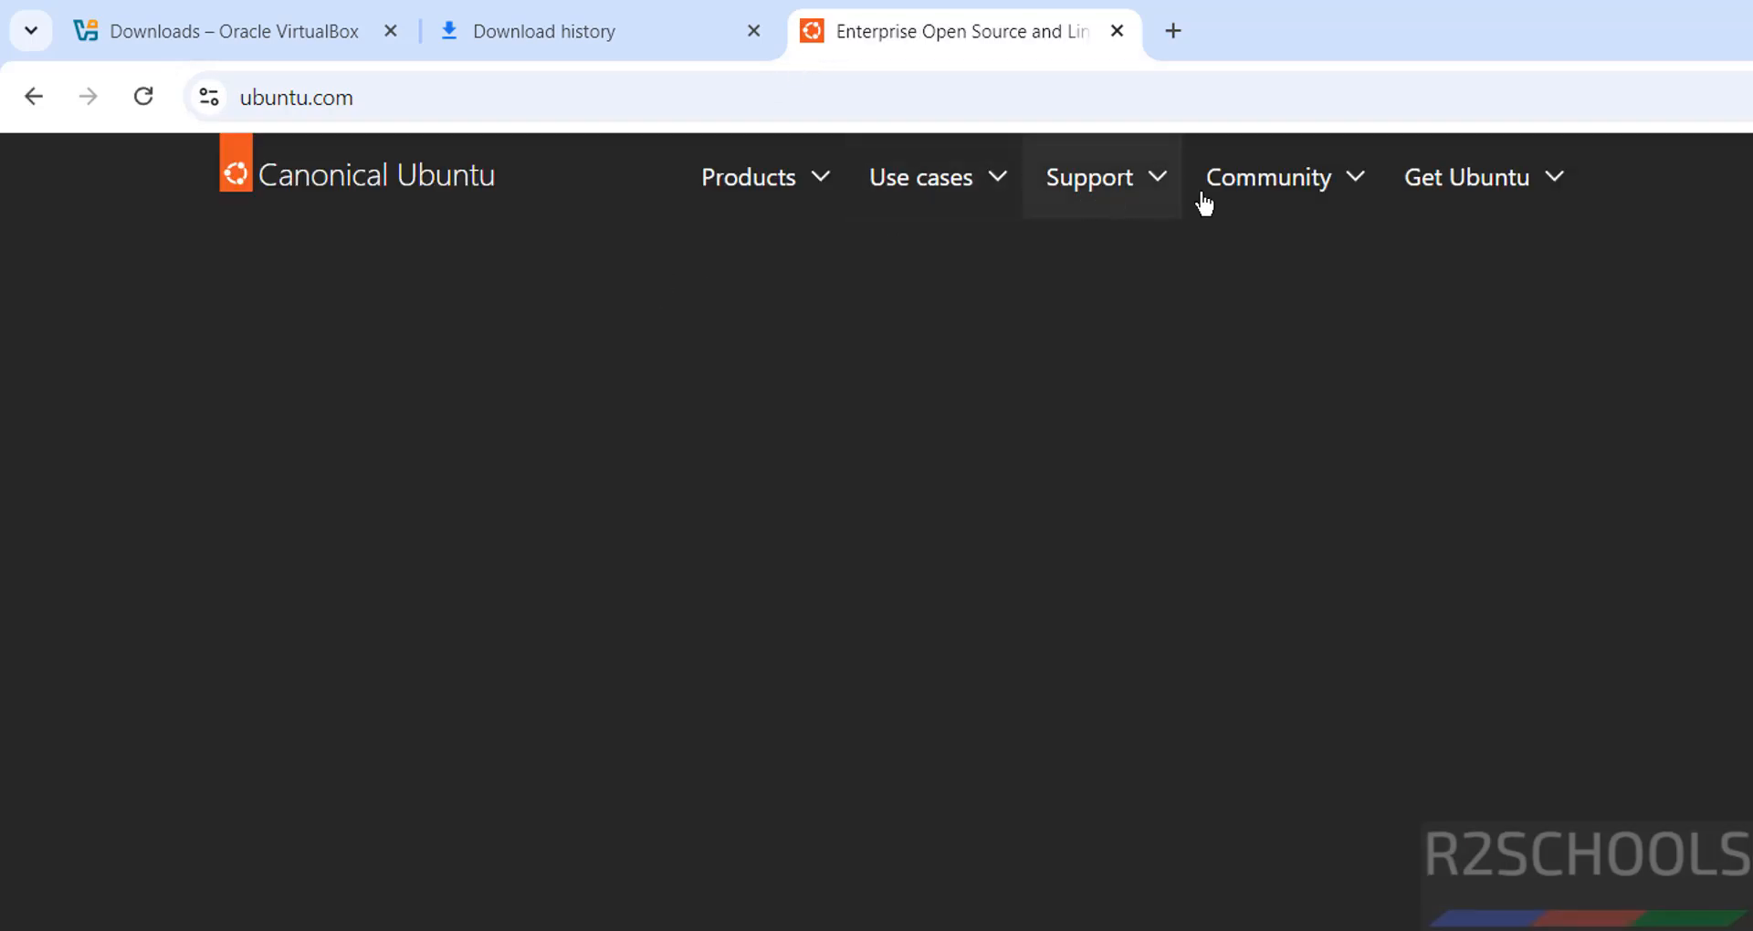
pyautogui.click(1486, 177)
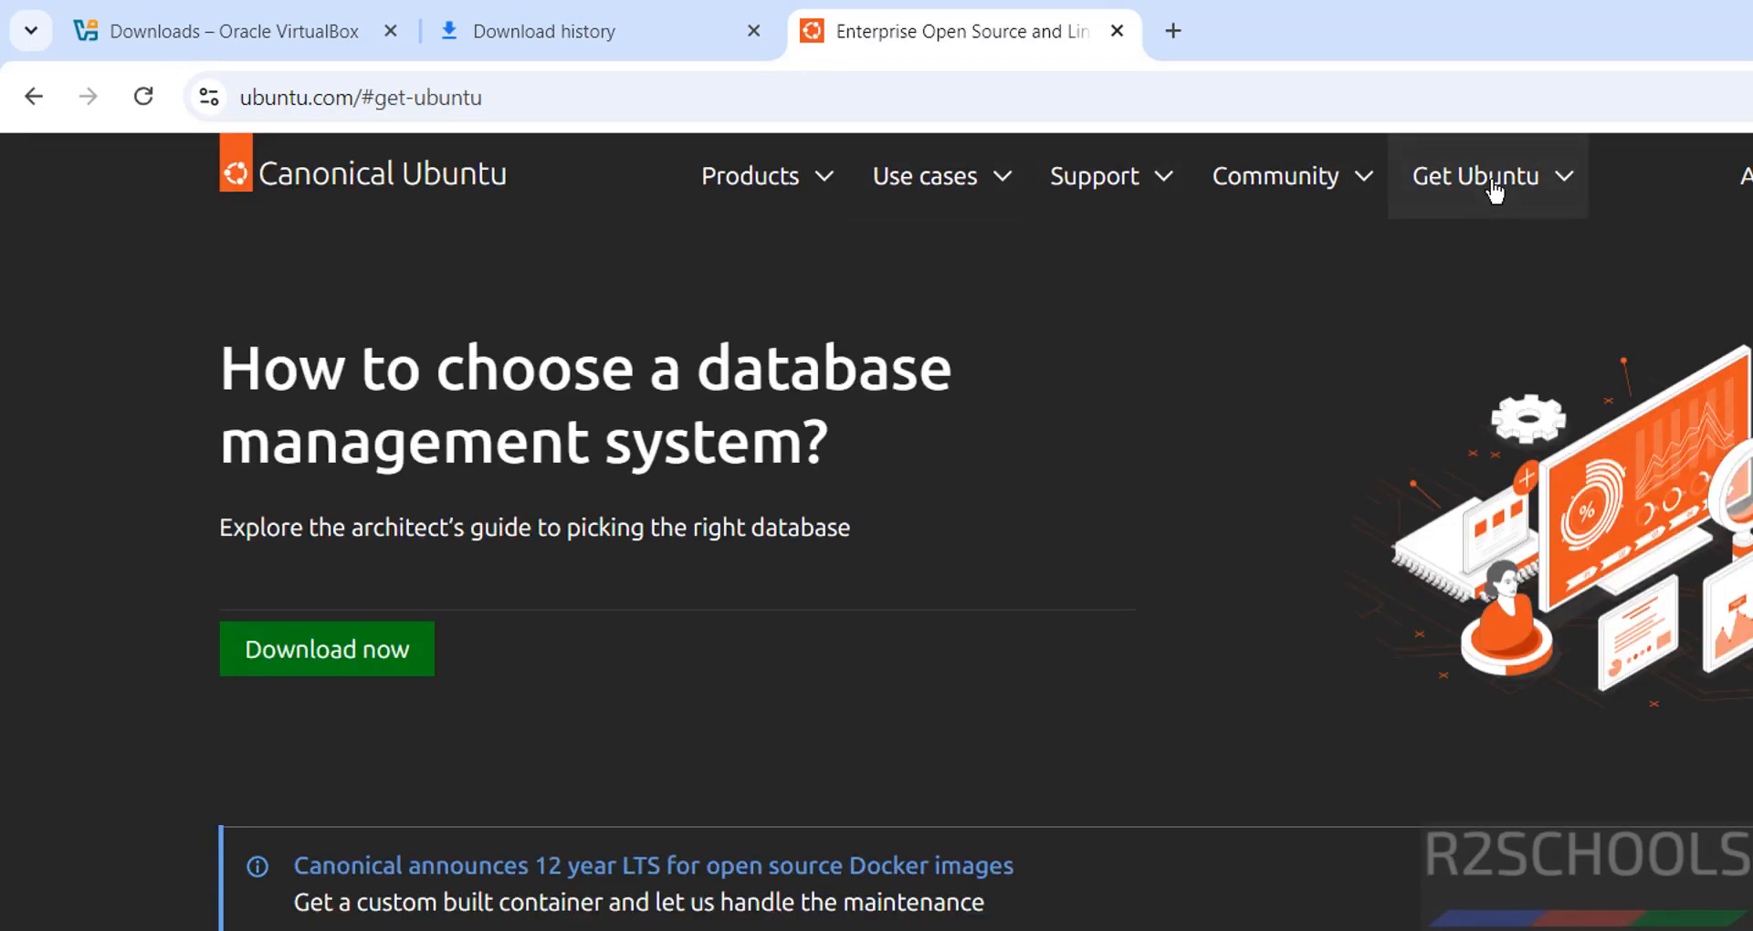